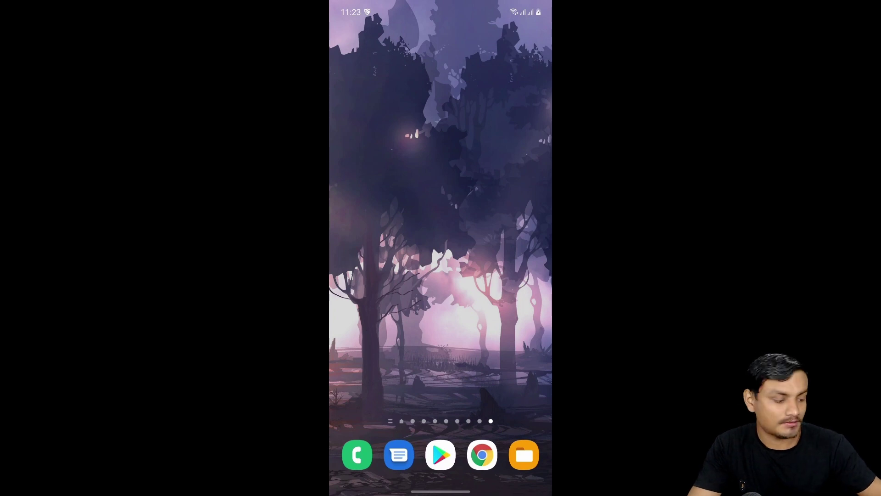
Read the PojavLauncher GitHub README in Chrome, then go to its Google Play listing.
click(482, 455)
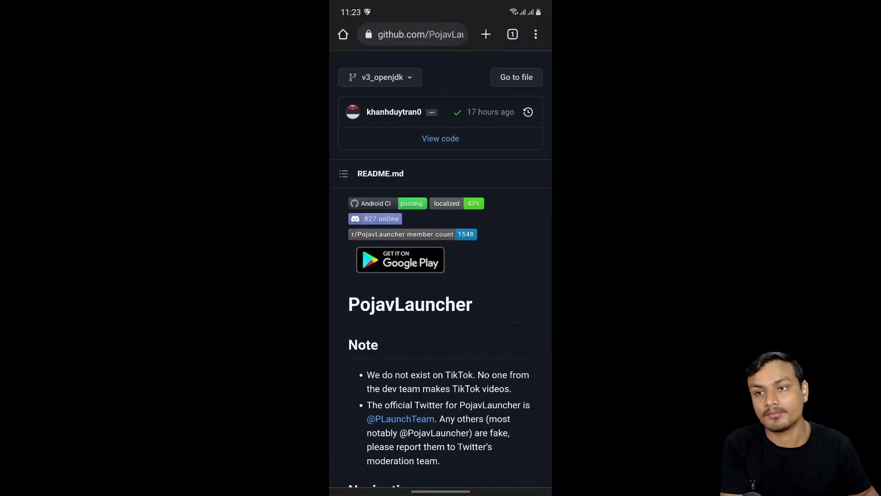
scroll(441, 184, up, 5)
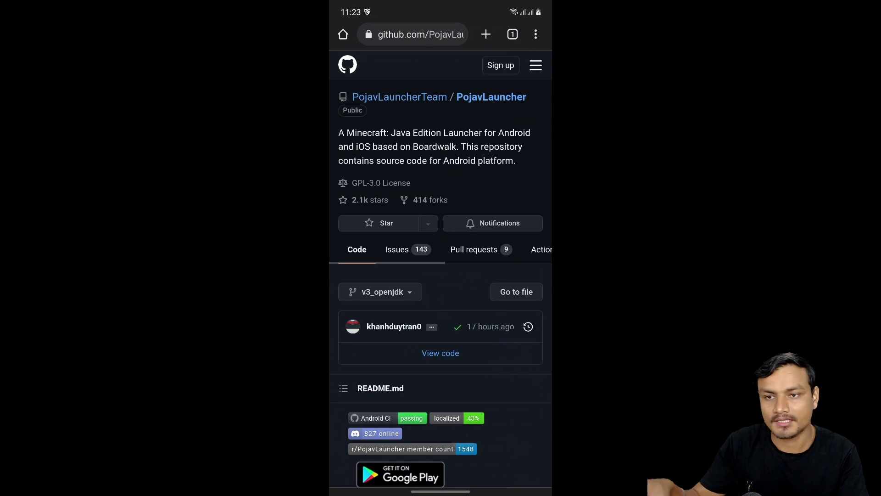
scroll(440, 257, down, 2)
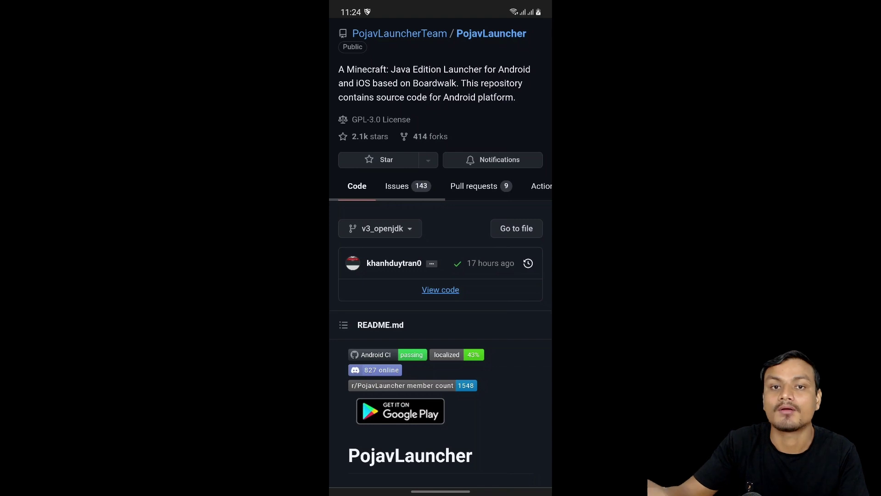
scroll(440, 252, down, 5)
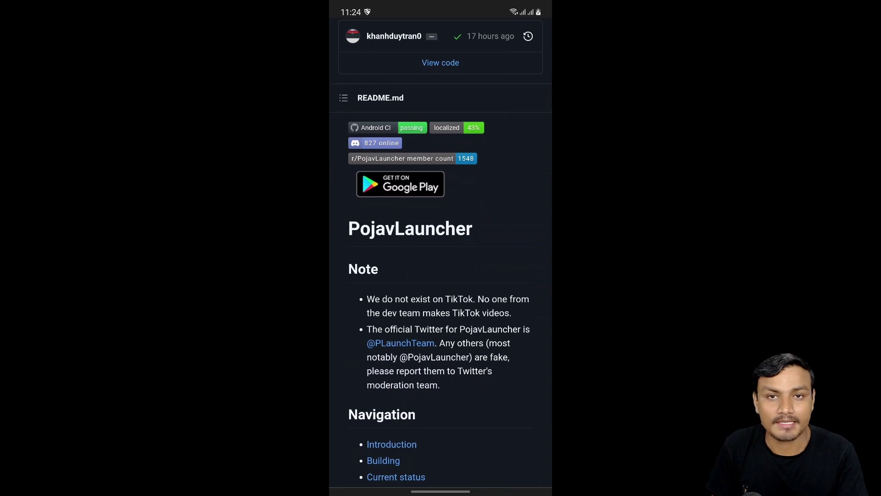
scroll(441, 252, down, 1)
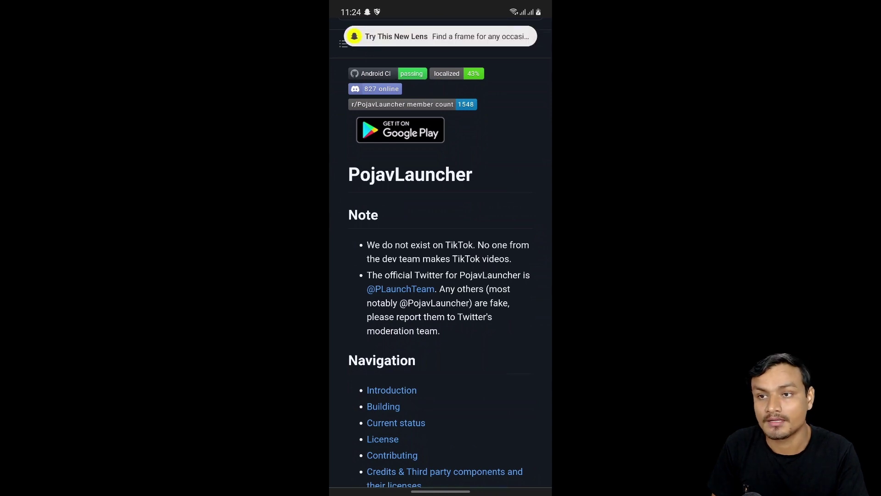
scroll(441, 252, down, 1)
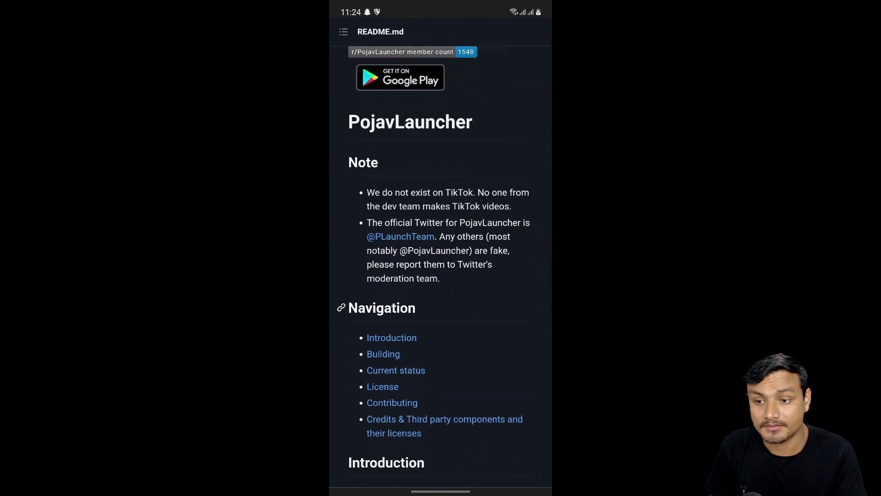
scroll(440, 265, down, 5)
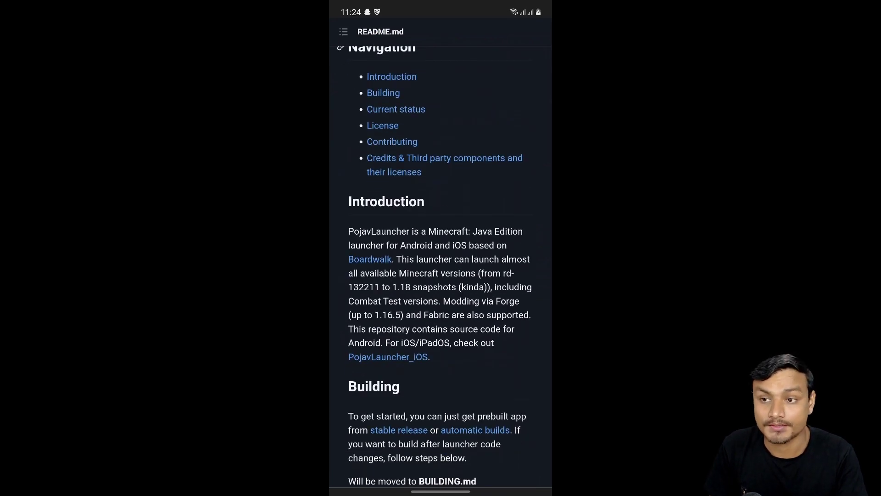
scroll(441, 265, up, 7)
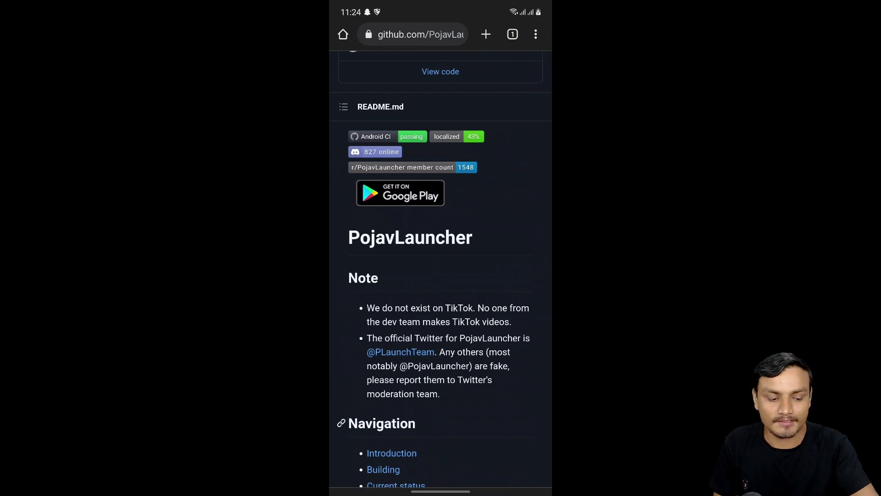
click(401, 193)
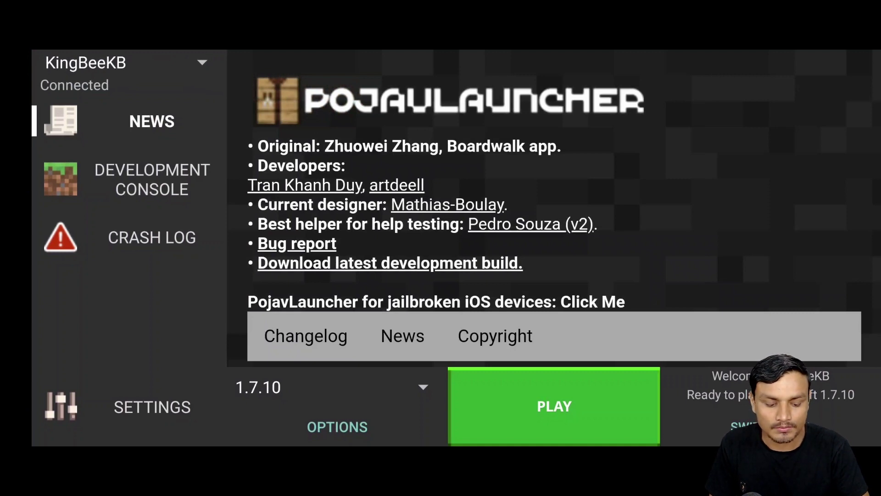
Play Minecraft 1.7.10, let its files download, and dismiss the low free RAM warning.
click(554, 407)
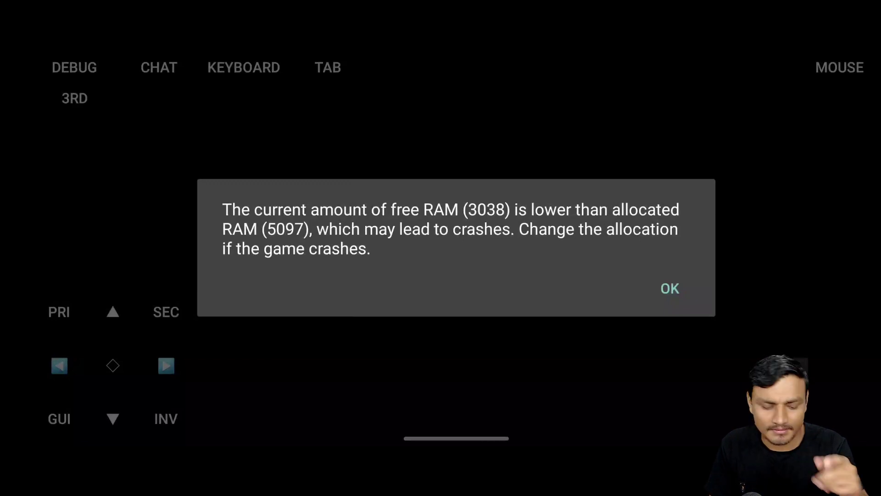
click(669, 288)
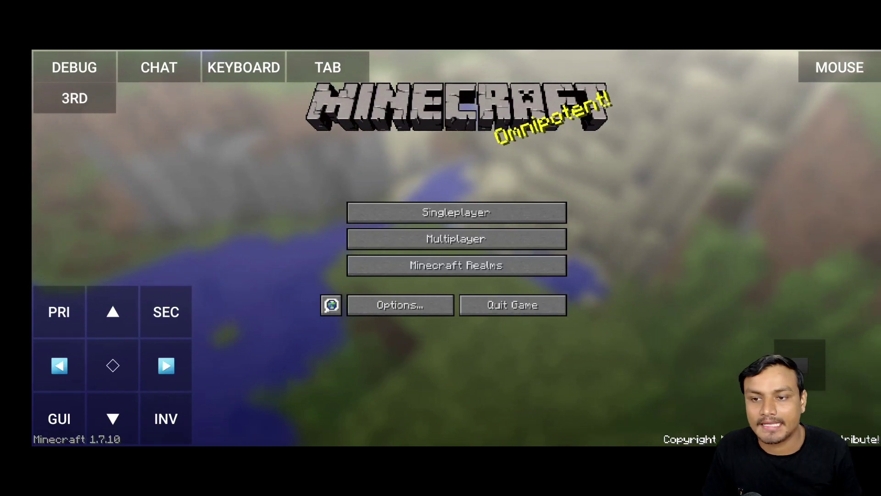
Briefly open and close Options, then load the New World survival save from Singleplayer.
click(400, 304)
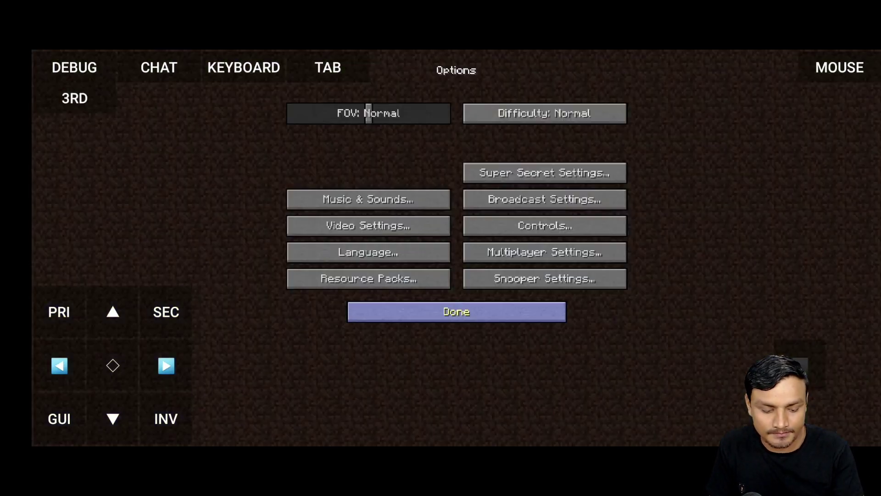
click(512, 312)
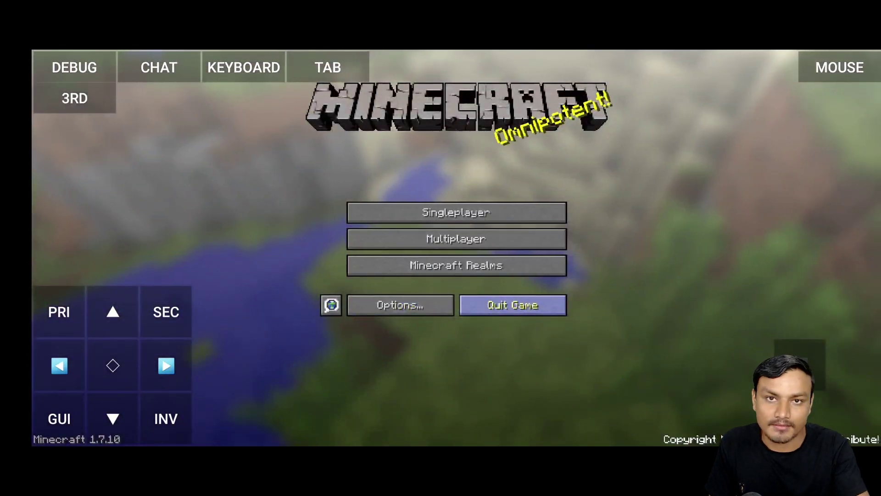
click(457, 212)
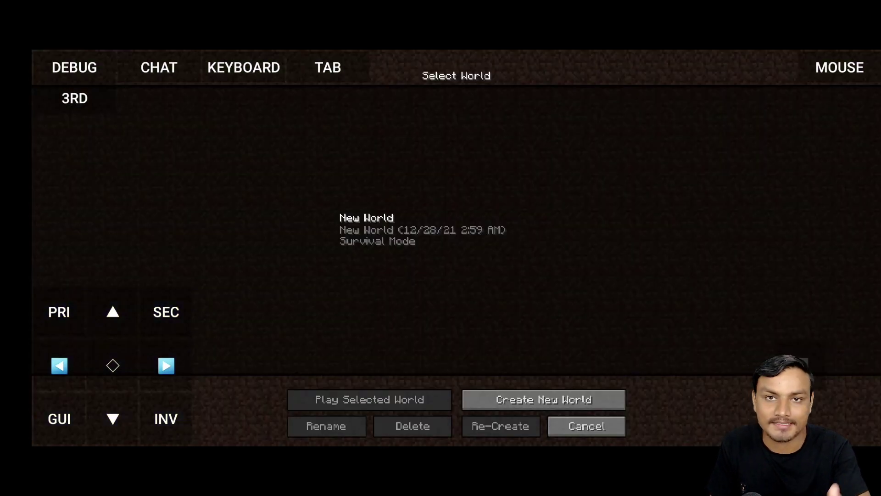
click(457, 230)
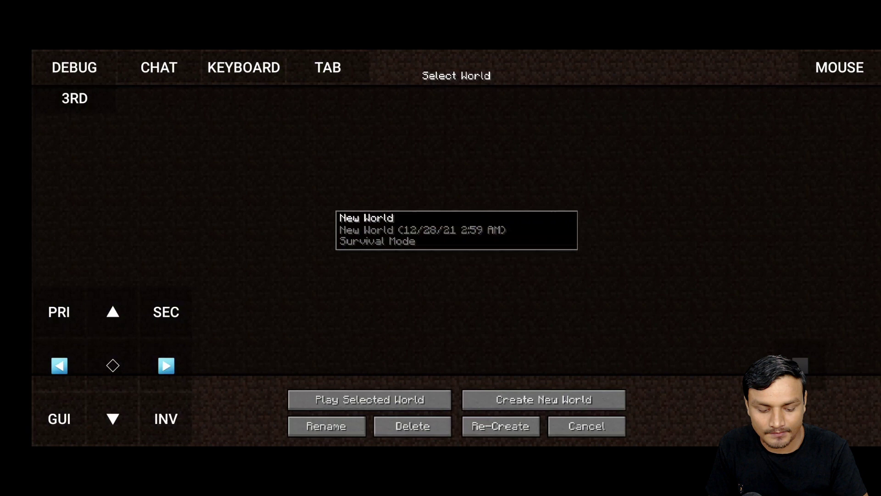
click(370, 399)
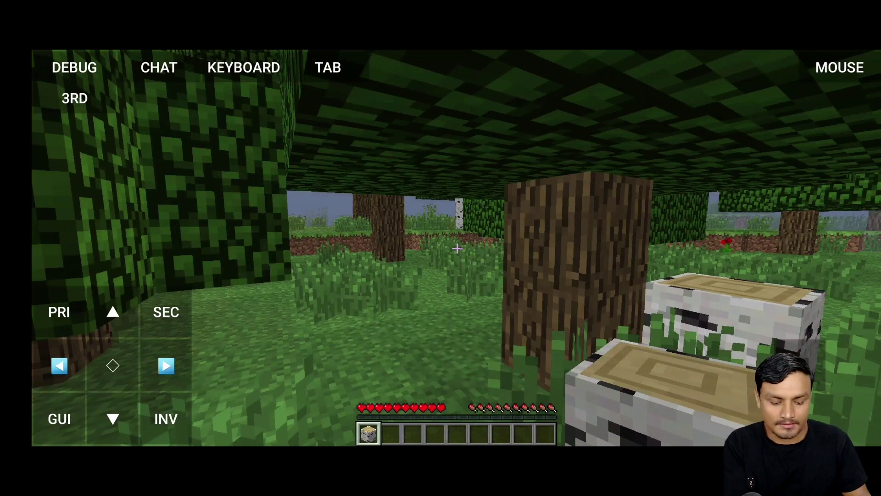
Craft four planks from the birch log and walk out onto the grassland by the water.
mouse_move(642, 230)
mouse_down()
mouse_move(367, 229)
mouse_move(655, 230)
mouse_move(597, 230)
mouse_up()
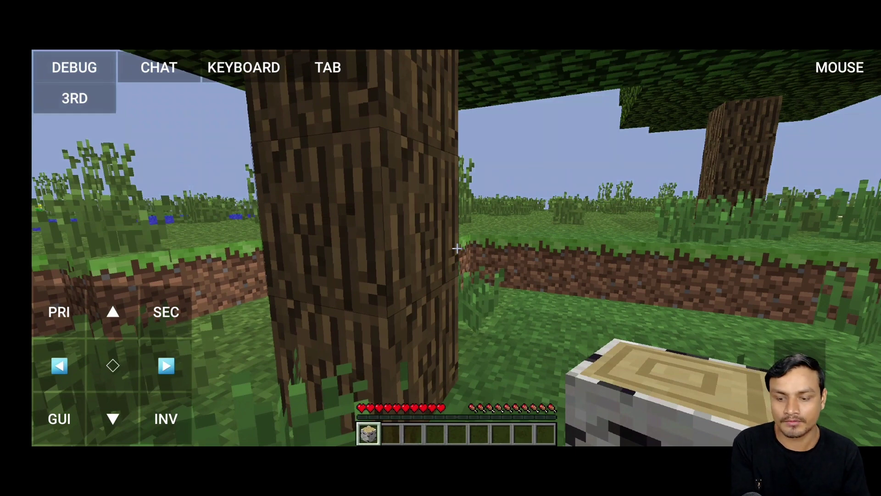
click(165, 419)
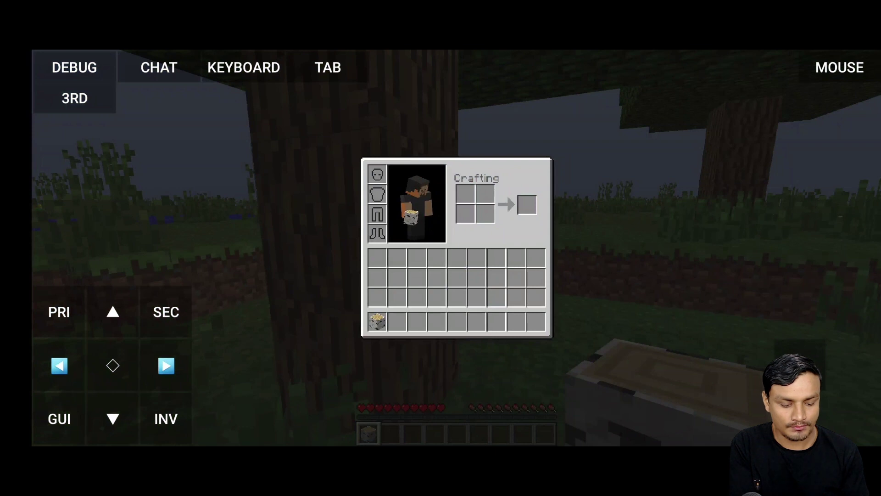
click(377, 321)
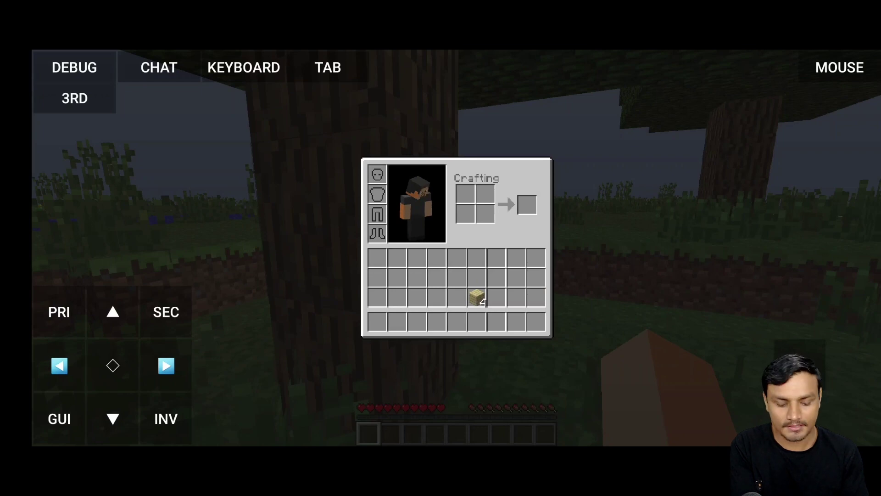
click(166, 418)
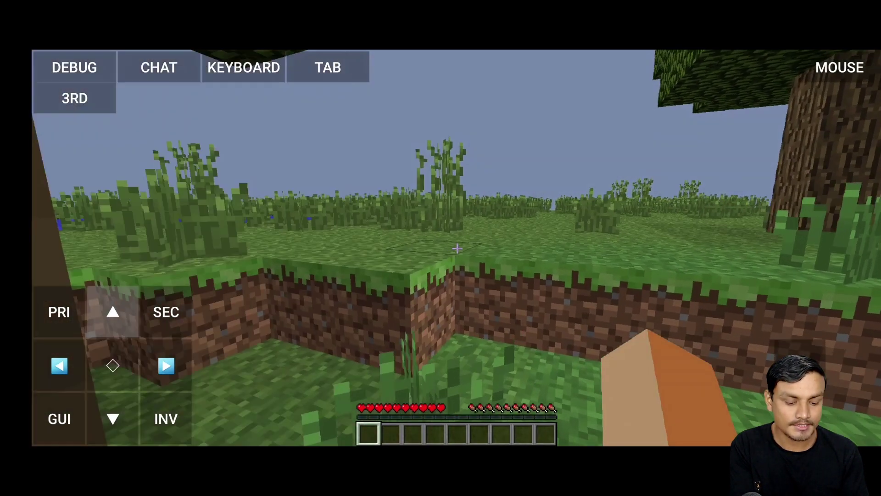
click(112, 312)
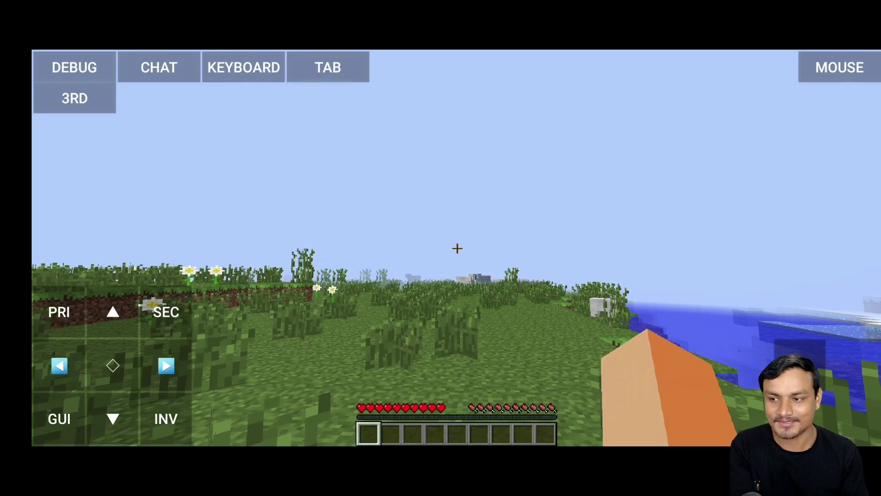
Hide the on-screen touch controls and bring them back.
click(167, 312)
click(166, 312)
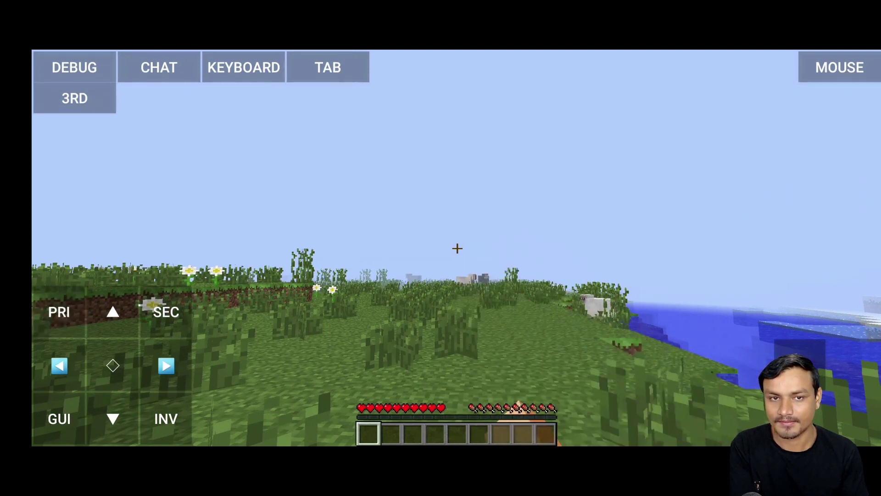
click(59, 418)
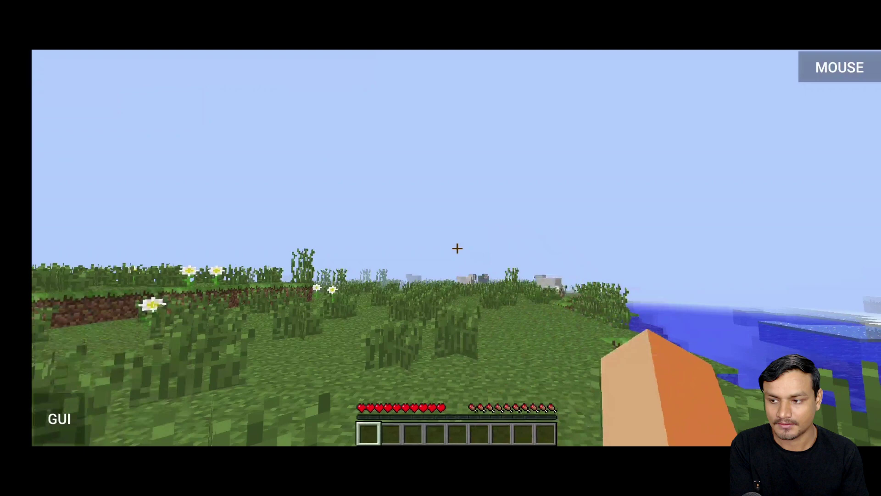
click(59, 418)
click(167, 312)
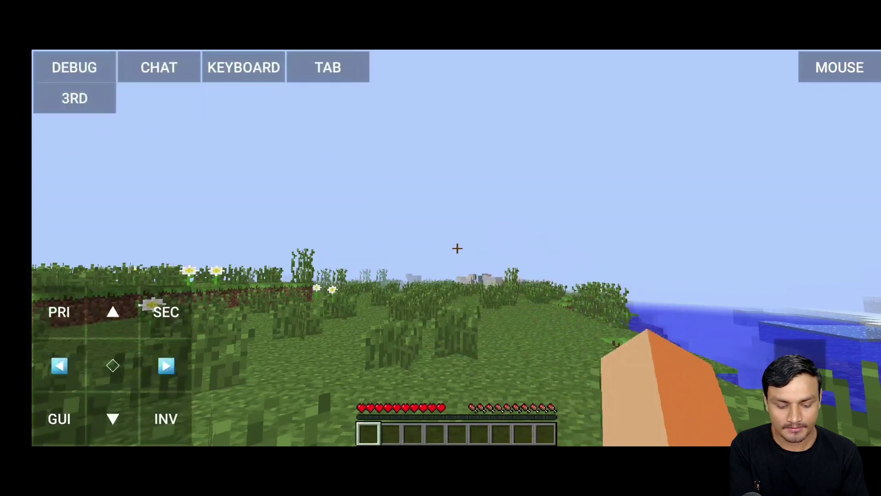
Go to rear third-person view, tilt the camera down, then switch to the front view.
click(75, 98)
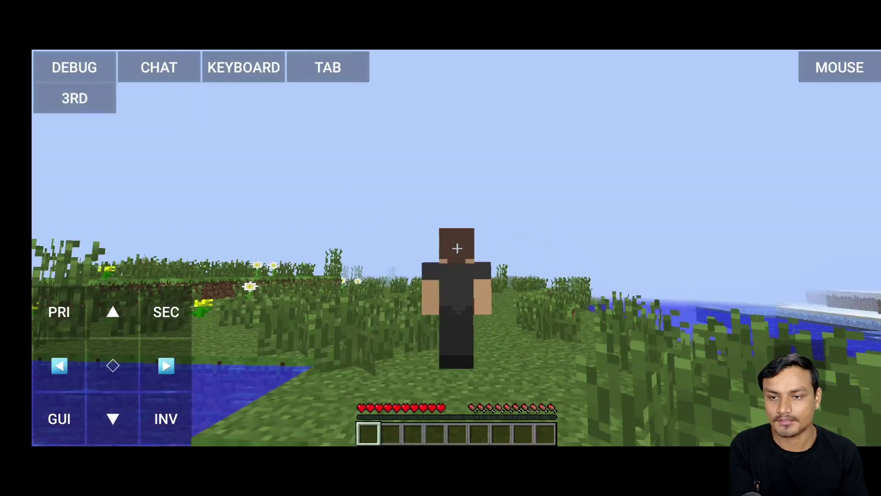
drag(596, 193, 597, 294)
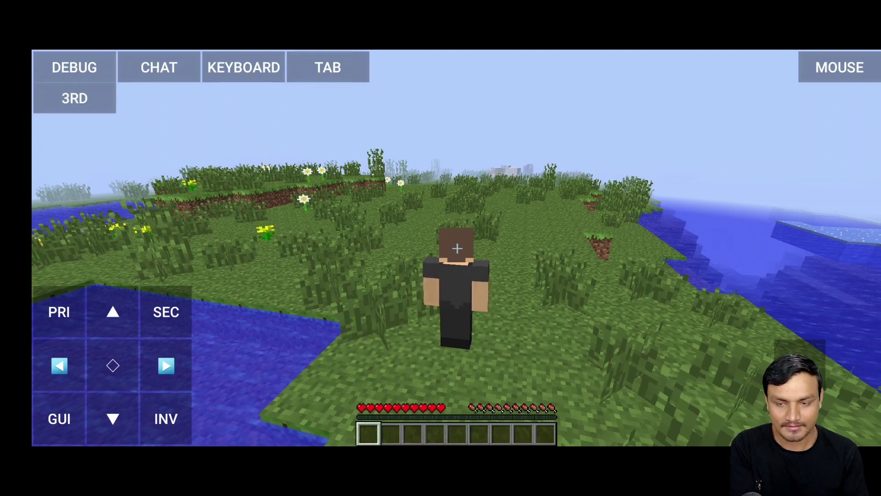
click(75, 98)
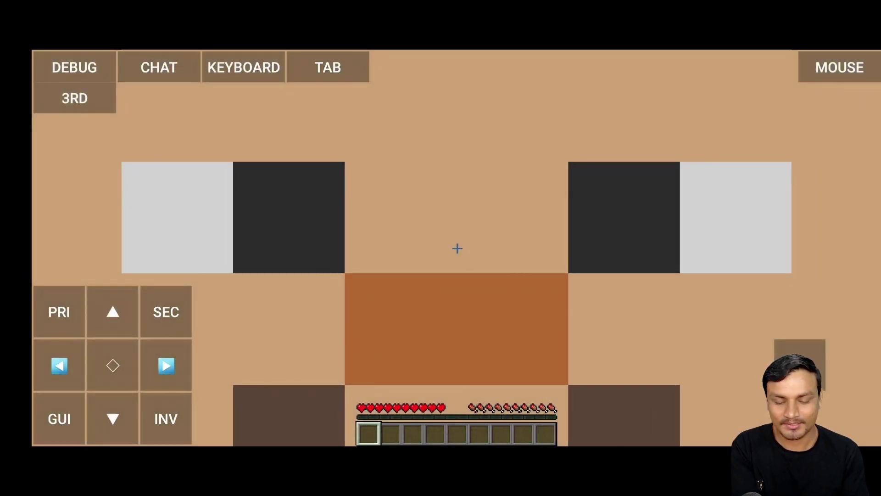
Return to first-person view and walk across the field toward the black sheep.
click(74, 98)
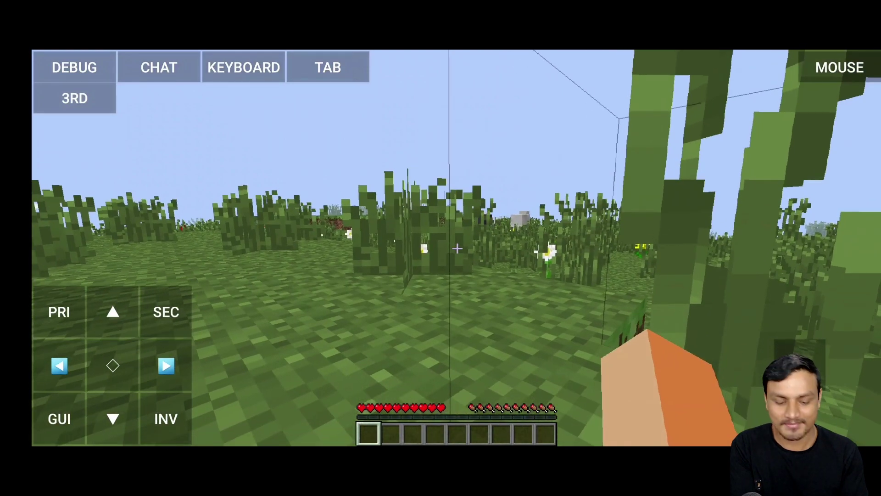
click(113, 365)
key(w)
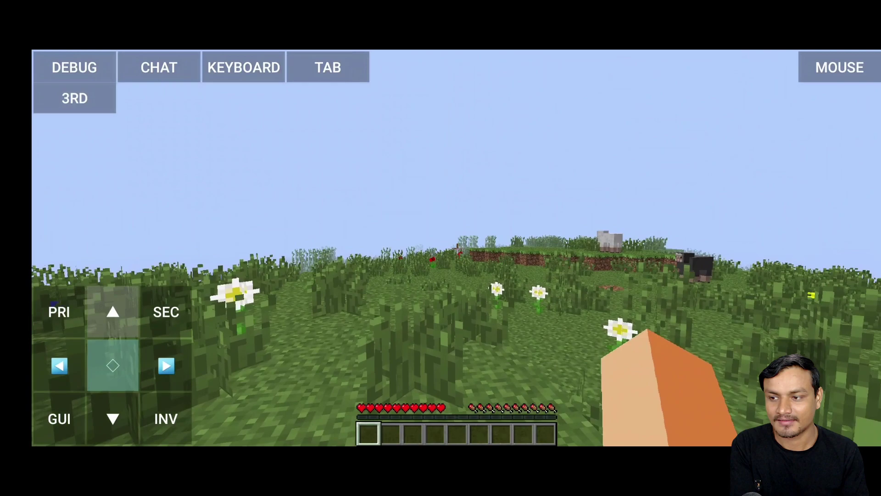
drag(459, 183, 597, 184)
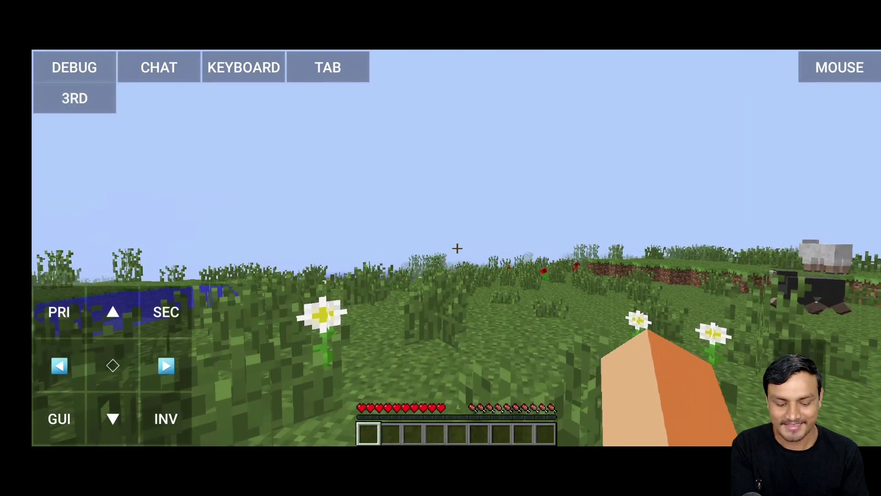
drag(459, 248, 643, 248)
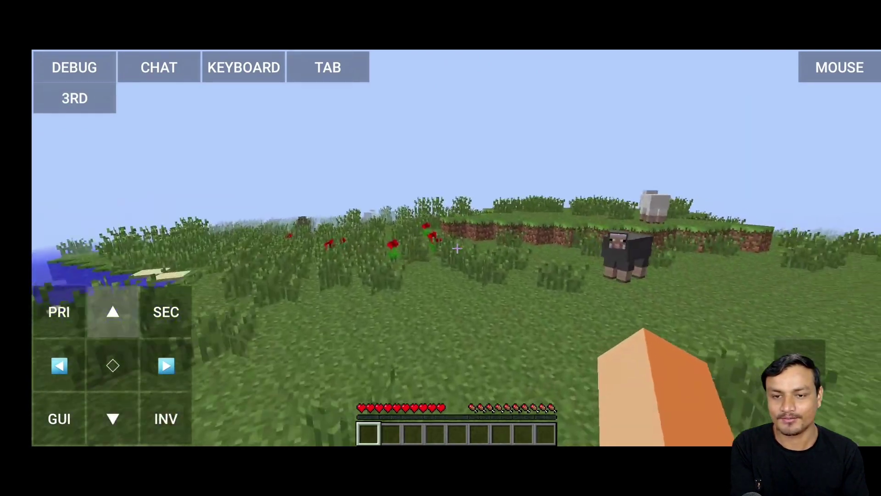
key(w)
drag(459, 248, 459, 280)
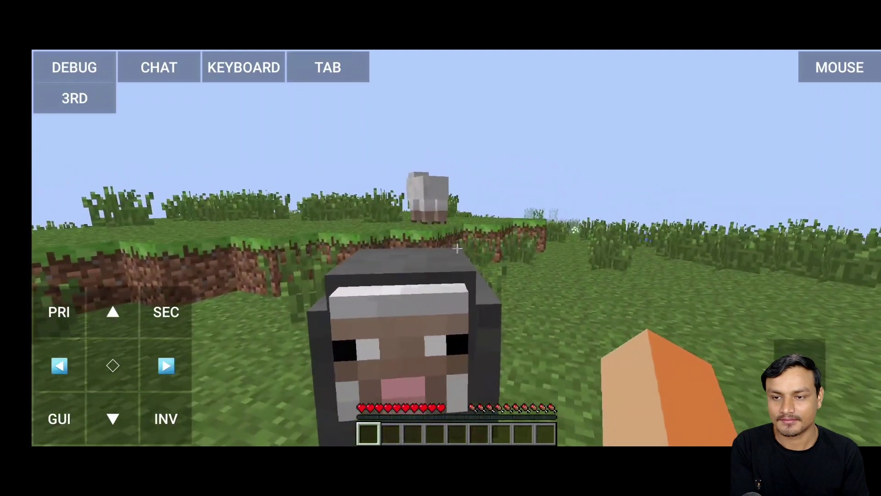
mouse_move(459, 248)
mouse_down()
mouse_move(459, 266)
mouse_move(294, 229)
mouse_up()
drag(112, 312, 112, 312)
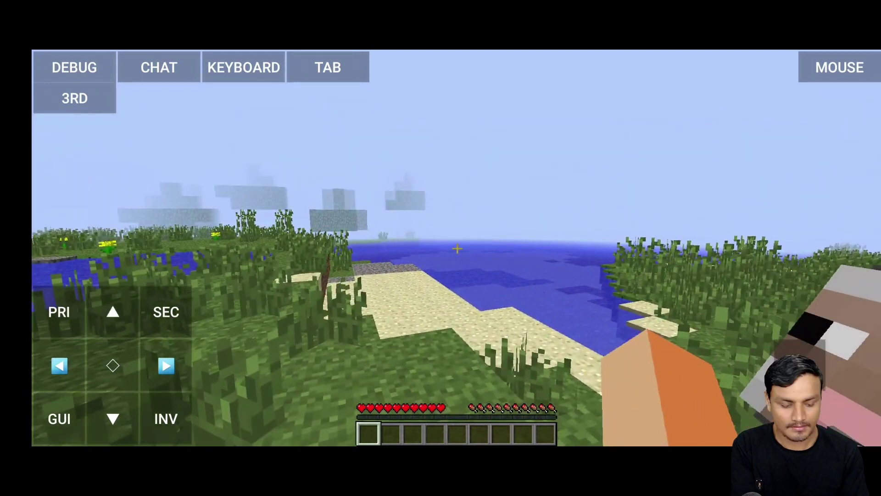
drag(459, 247, 688, 257)
Punch the black sheep, then follow it through the tall grass toward the grey sheep.
click(458, 248)
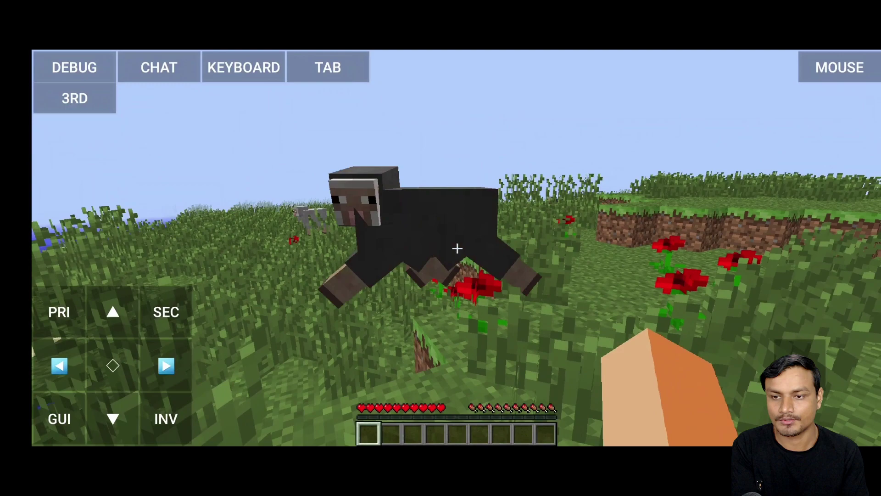
drag(112, 312, 112, 312)
drag(459, 247, 505, 248)
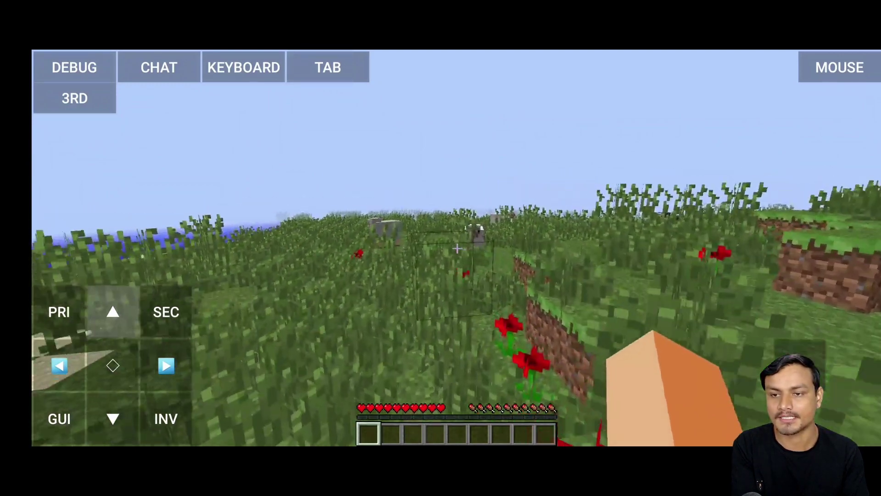
drag(112, 312, 113, 312)
drag(505, 248, 574, 243)
drag(112, 312, 113, 312)
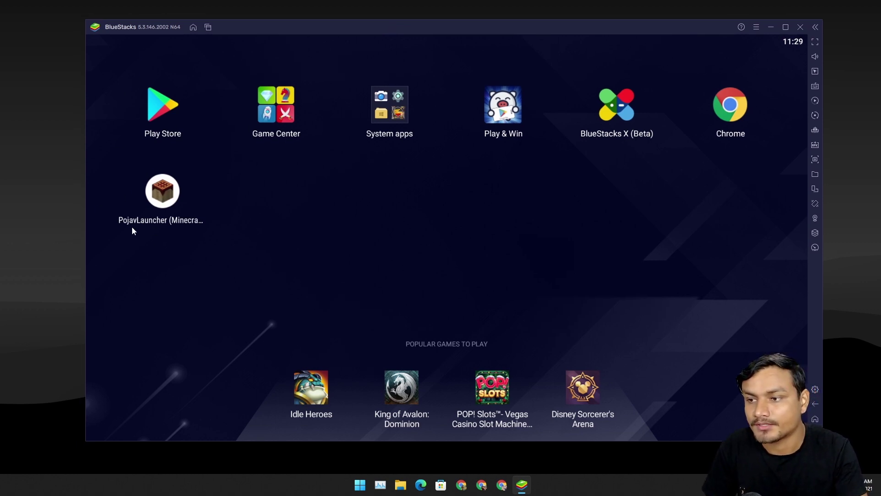
Launch PojavLauncher, sign in with the saved account, and make BlueStacks fullscreen.
click(158, 190)
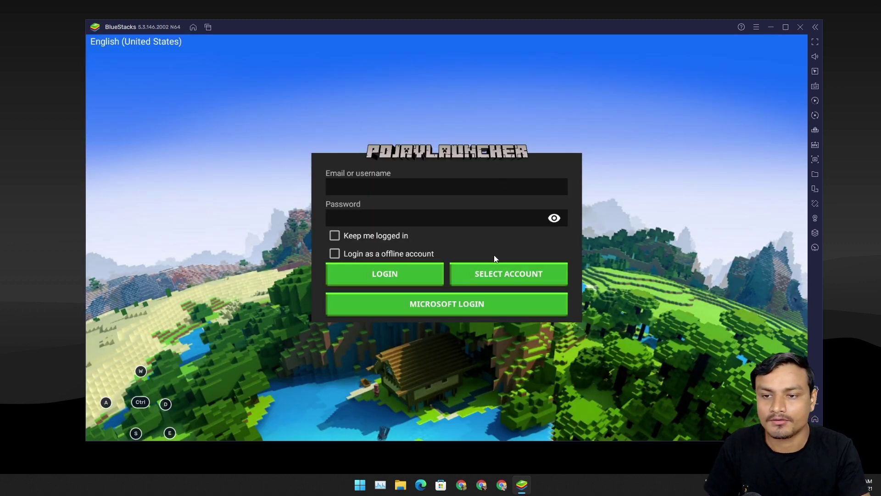
click(495, 274)
click(430, 256)
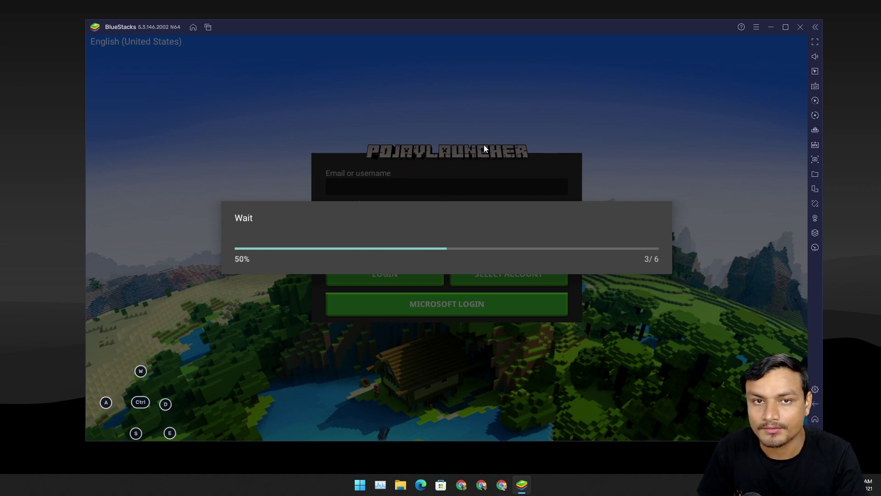
click(815, 42)
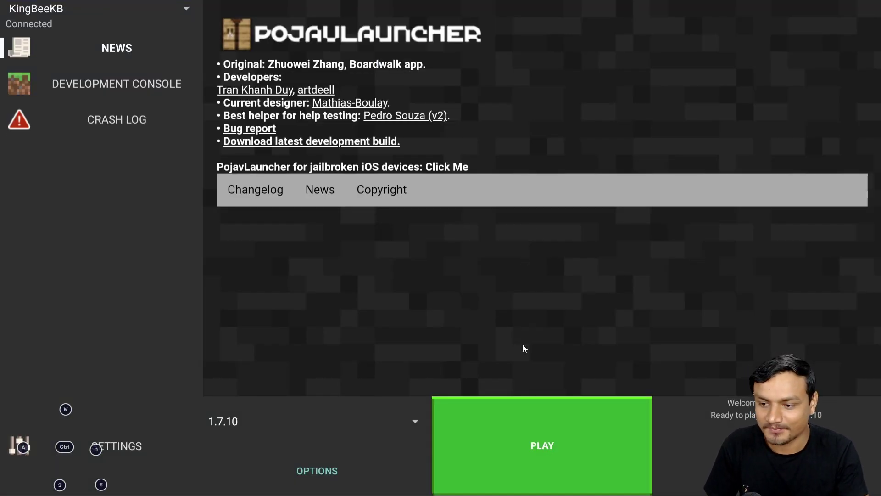
Keep 1.7.10 selected in the version list and launch it.
click(415, 421)
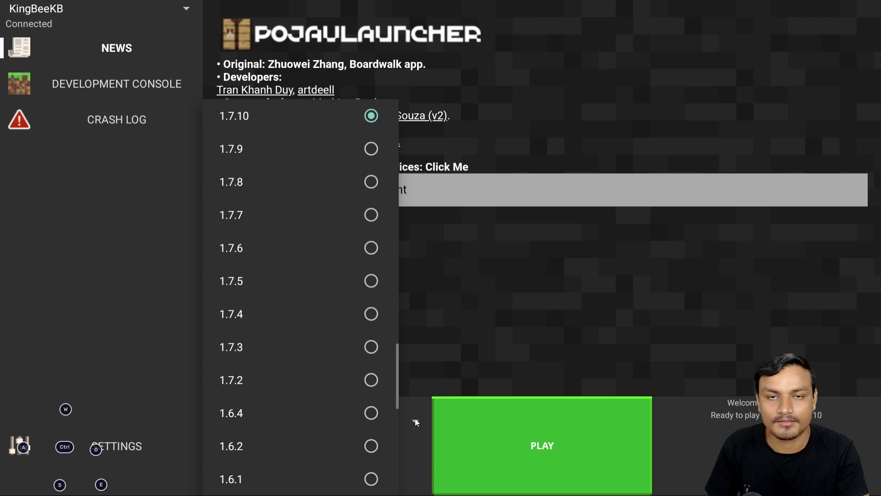
click(490, 318)
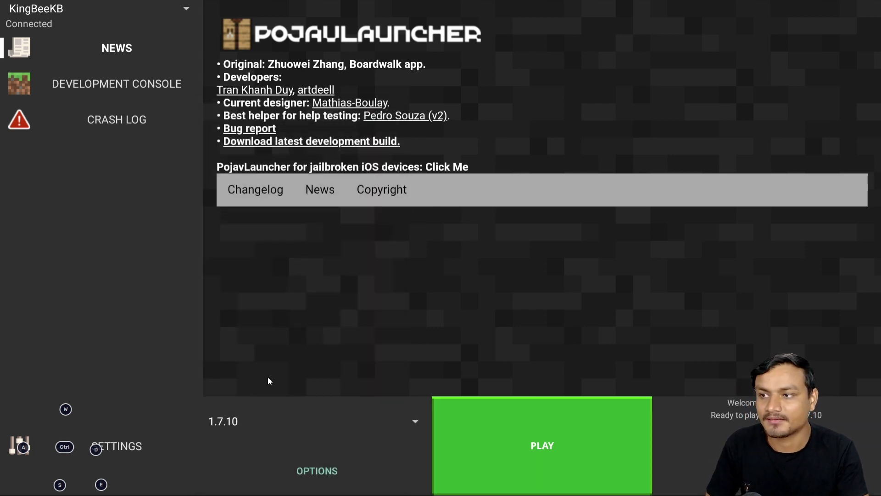
click(562, 437)
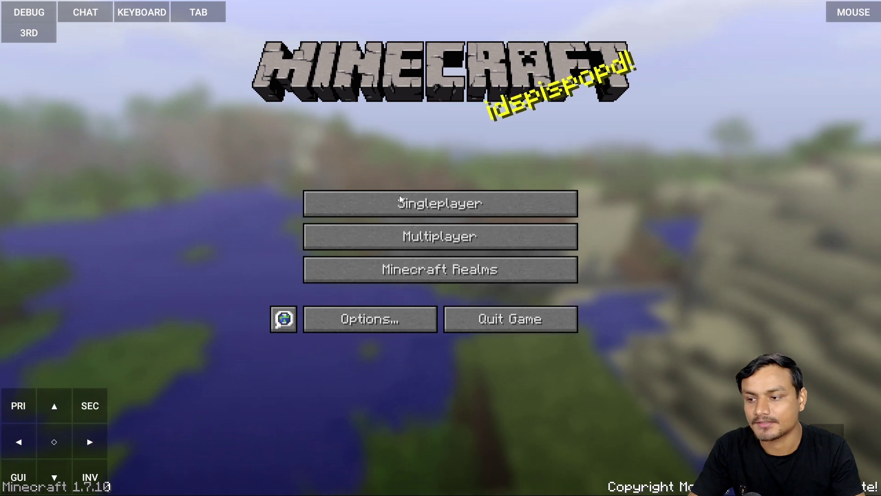
Load New World from Singleplayer, walk onto the grass ledge, and exit fullscreen with F11.
click(420, 207)
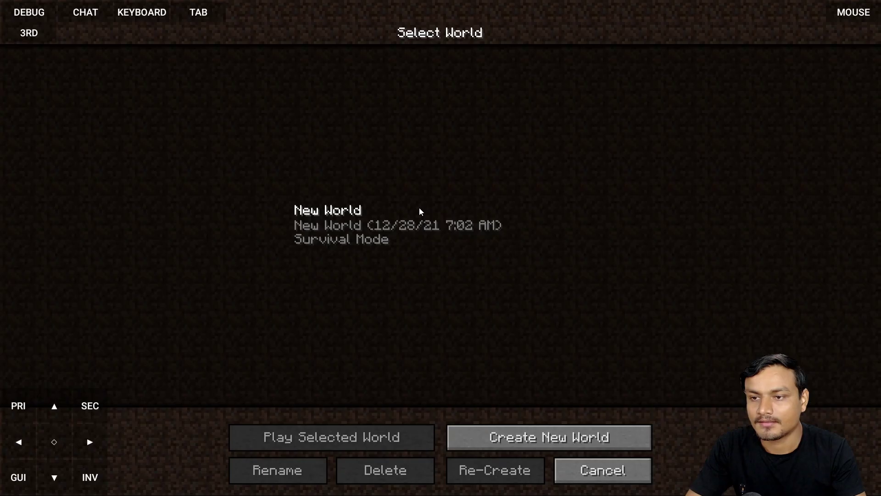
click(343, 228)
click(350, 431)
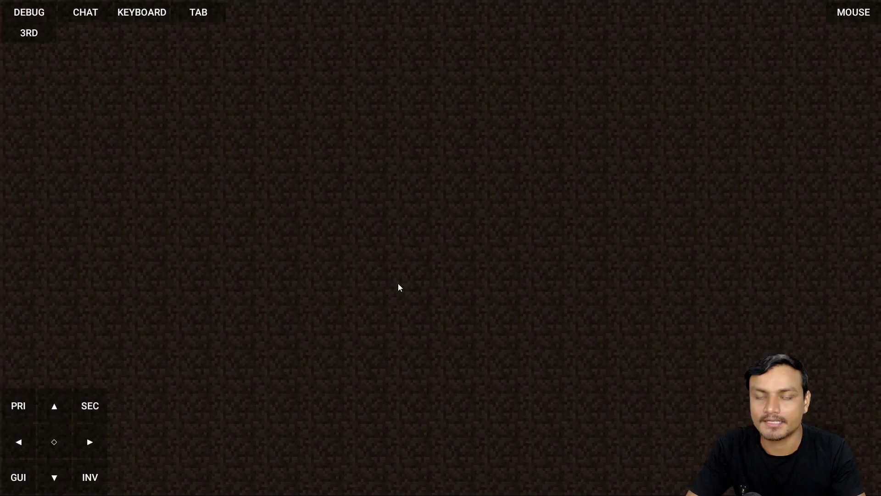
key(w)
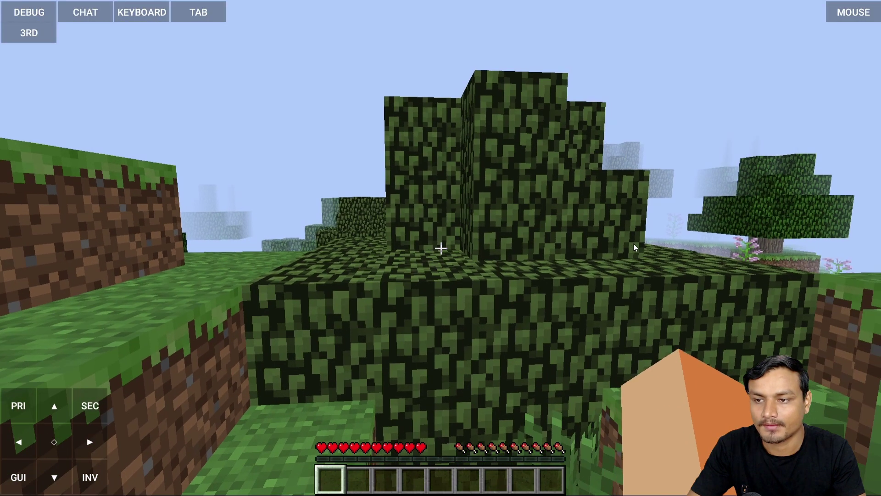
drag(633, 244, 599, 252)
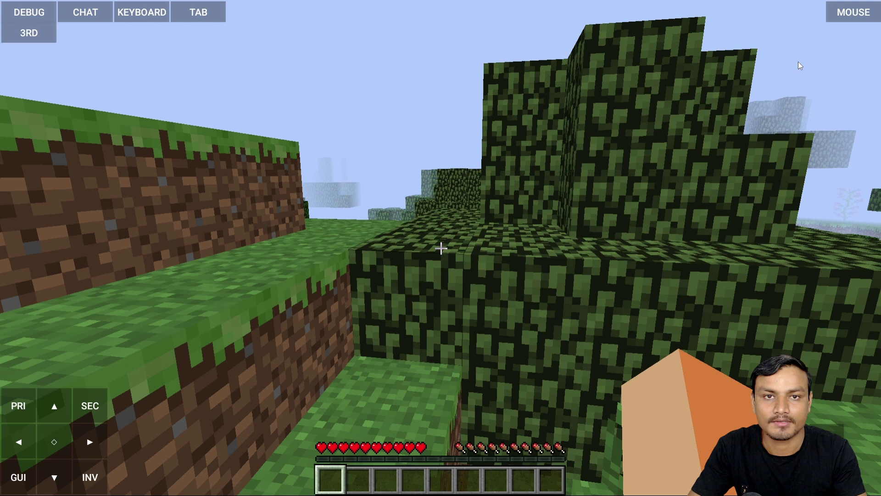
key(F11)
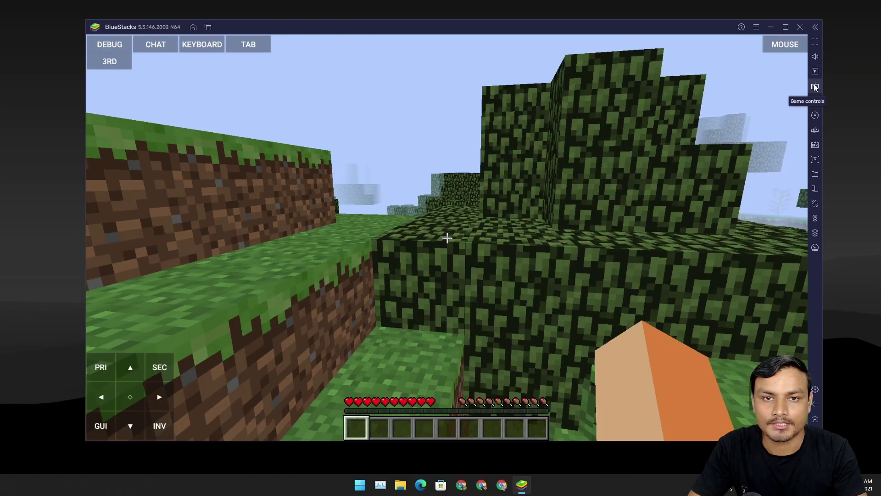
Restore BlueStacks fullscreen and step back from the trees into the grassy clearing.
click(816, 85)
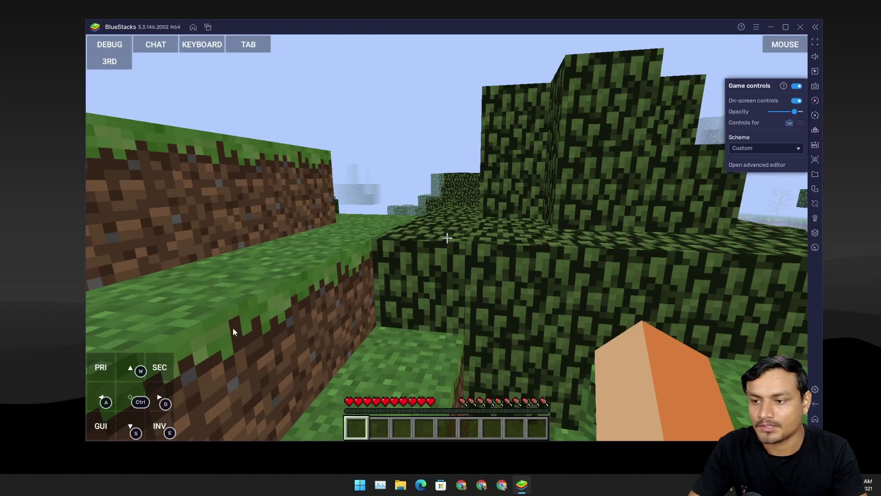
key(F11)
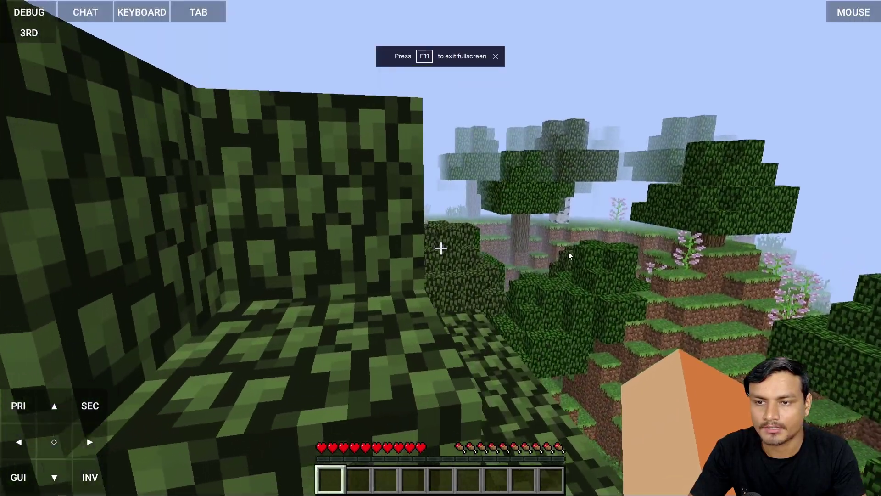
mouse_move(568, 252)
mouse_down()
mouse_move(203, 269)
mouse_move(78, 252)
mouse_move(489, 263)
mouse_move(412, 261)
mouse_move(463, 213)
mouse_move(581, 199)
mouse_up()
key(w)
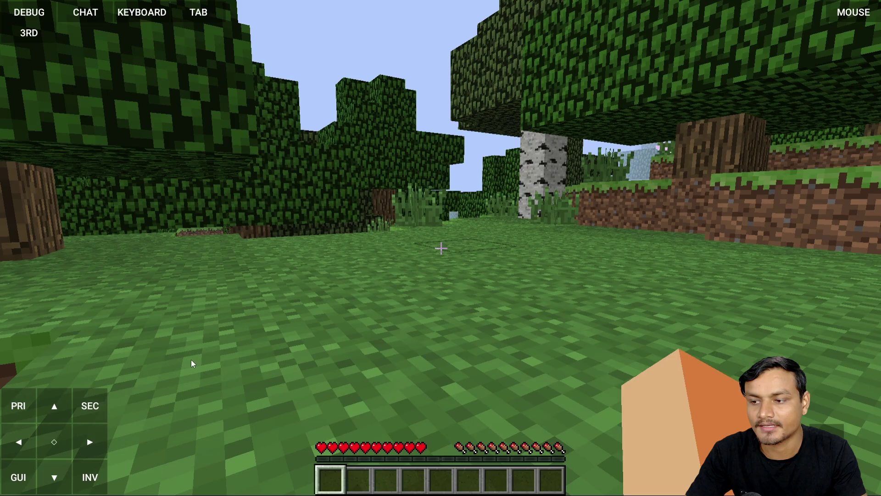
key(s)
key(space)
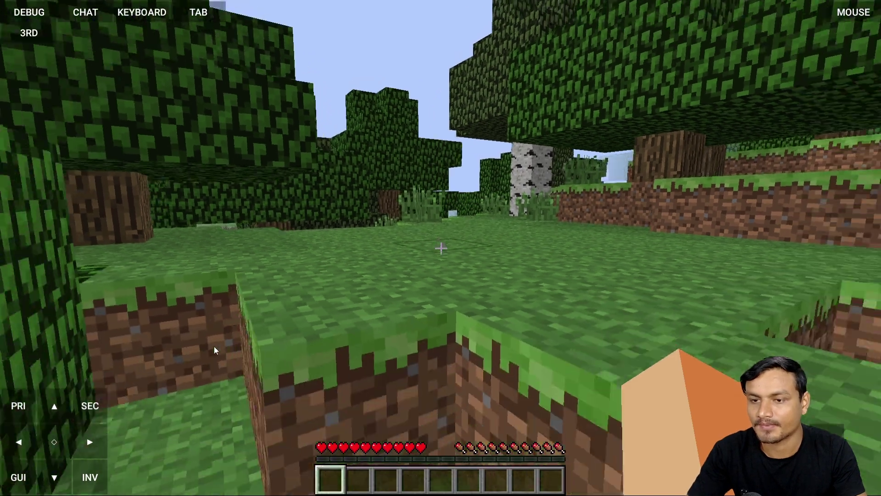
Hop over blocks, then walk past the leaves, water and sand into the dirt-hill gap.
mouse_move(213, 346)
mouse_down()
mouse_move(190, 306)
mouse_move(1, 308)
mouse_move(310, 259)
mouse_move(206, 254)
mouse_move(276, 258)
mouse_move(342, 289)
mouse_move(339, 301)
mouse_move(411, 301)
mouse_move(436, 252)
mouse_move(378, 233)
mouse_move(403, 231)
mouse_move(305, 231)
mouse_move(318, 236)
mouse_move(257, 237)
mouse_move(681, 260)
mouse_move(580, 252)
mouse_move(623, 260)
mouse_move(543, 228)
mouse_move(507, 237)
mouse_up()
key(space)
key(s)
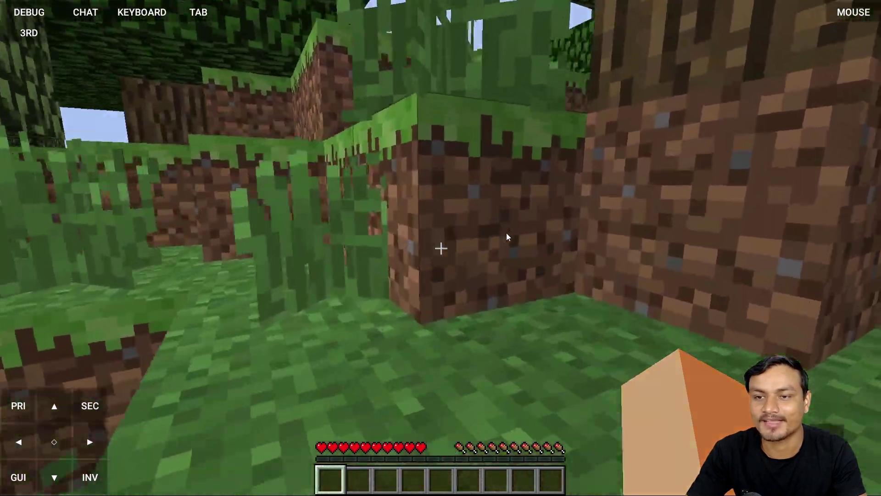
mouse_move(507, 237)
mouse_down()
mouse_move(451, 242)
mouse_move(508, 242)
mouse_move(470, 252)
mouse_move(587, 257)
mouse_move(610, 315)
mouse_move(665, 282)
mouse_move(607, 283)
mouse_move(686, 278)
mouse_move(646, 271)
mouse_up()
key(w)
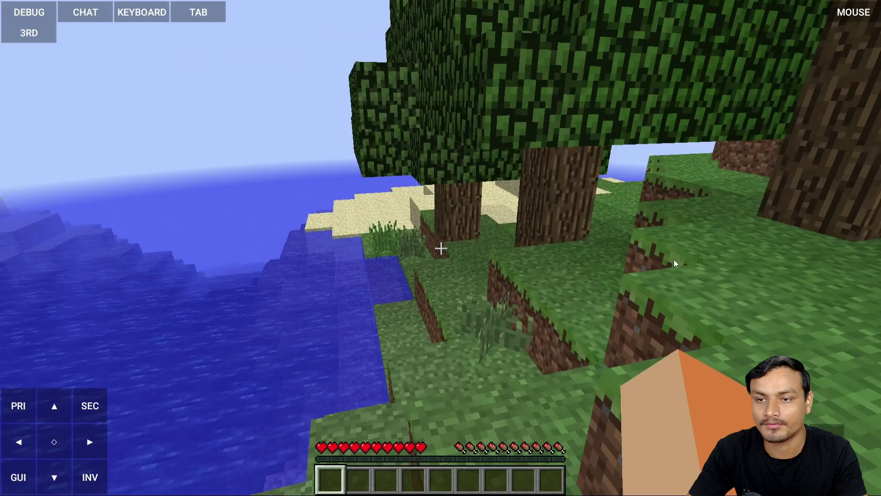
key(w)
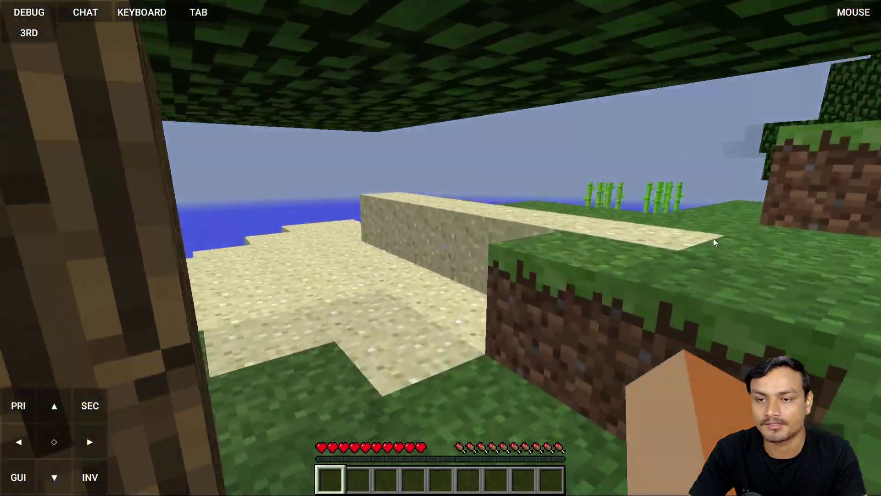
mouse_move(703, 238)
mouse_down()
mouse_move(868, 234)
mouse_move(826, 241)
mouse_move(821, 220)
mouse_move(790, 206)
mouse_move(808, 188)
mouse_move(803, 179)
mouse_move(494, 194)
mouse_move(455, 210)
mouse_up()
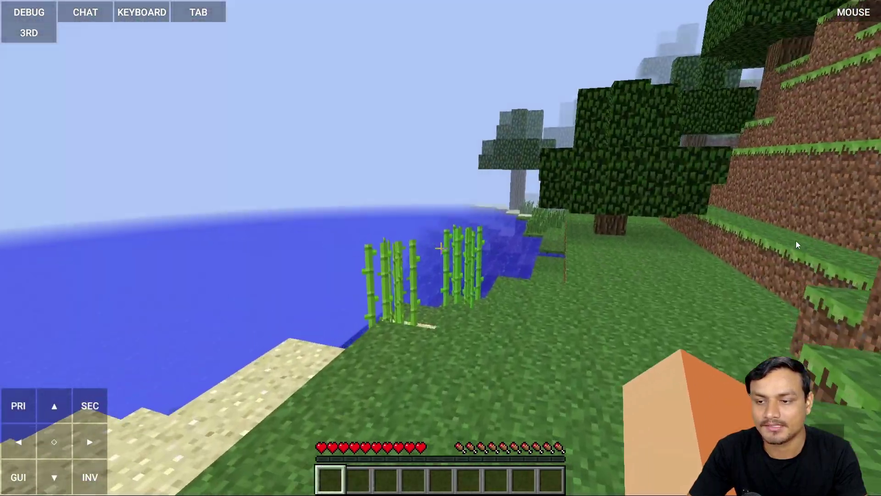
key(w)
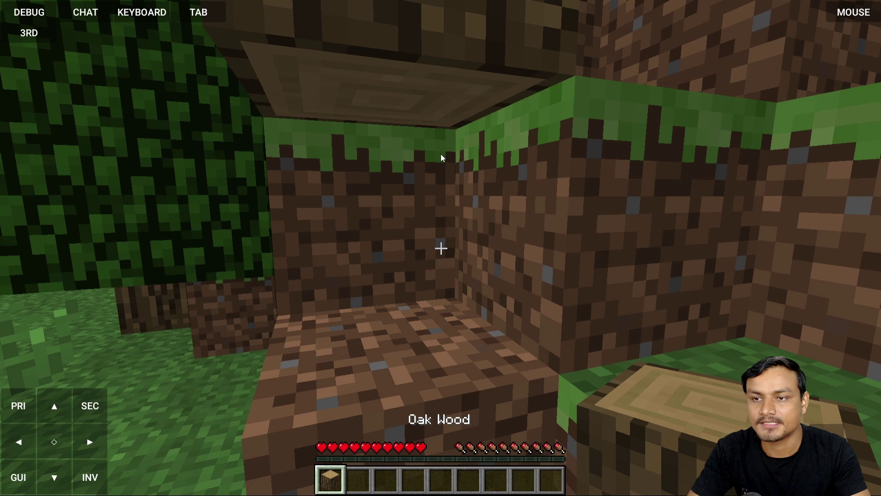
Place the Oak Wood log in the dirt hole, mine it, and pick it back up.
key(s)
right_click(439, 90)
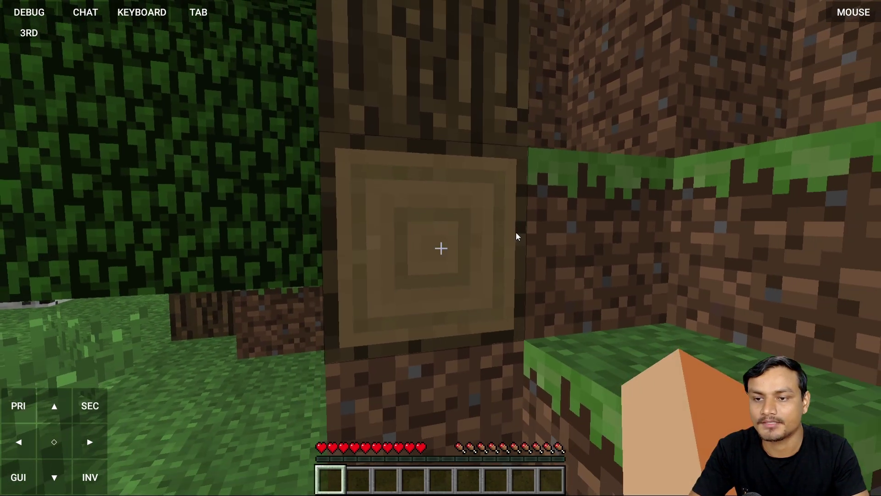
mouse_move(516, 234)
mouse_down()
mouse_move(590, 210)
mouse_move(448, 224)
mouse_move(469, 237)
mouse_move(605, 235)
mouse_move(571, 233)
mouse_move(718, 245)
mouse_move(670, 235)
mouse_up()
key(w)
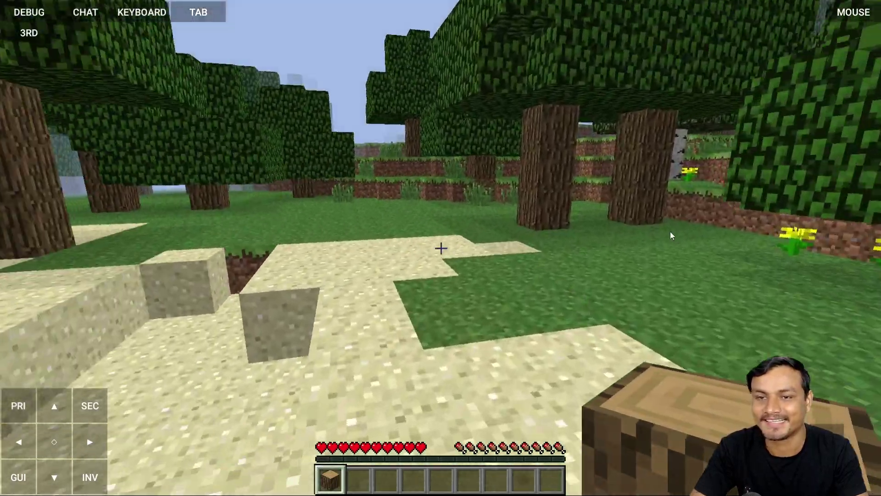
Walk onto the grass toward the birch blocks and take BlueStacks out of fullscreen with F11.
key(w)
key(w)
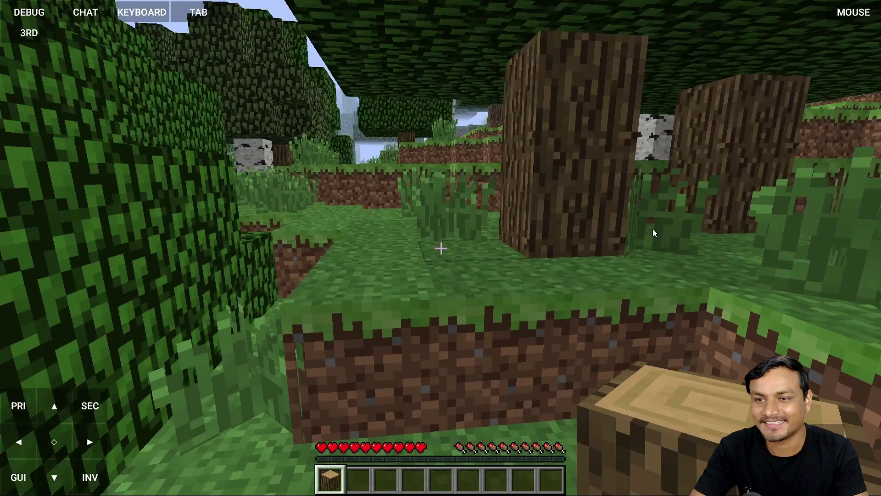
mouse_move(653, 228)
mouse_down()
mouse_move(594, 222)
mouse_move(683, 221)
mouse_up()
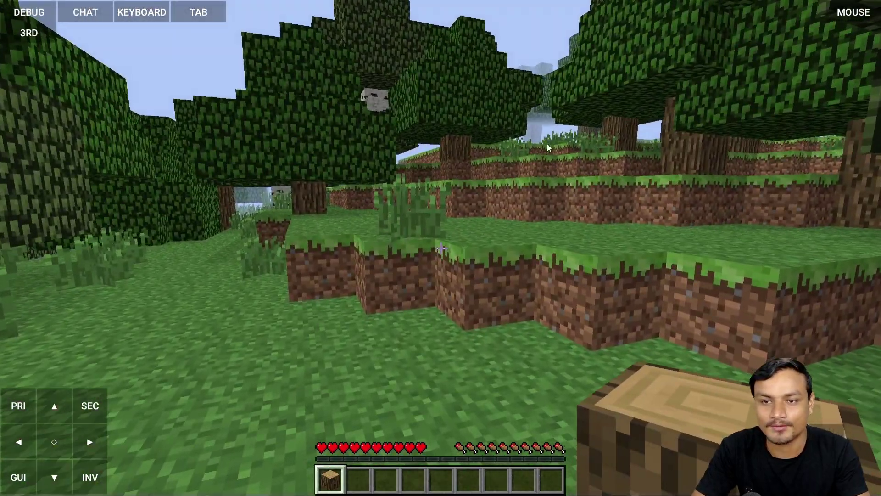
mouse_move(547, 145)
mouse_down()
mouse_move(626, 189)
mouse_move(503, 203)
mouse_up()
key(w)
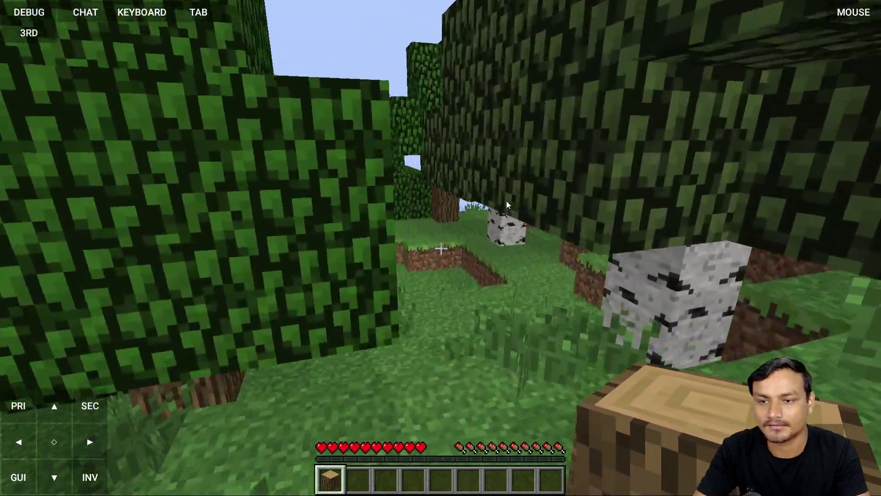
key(F11)
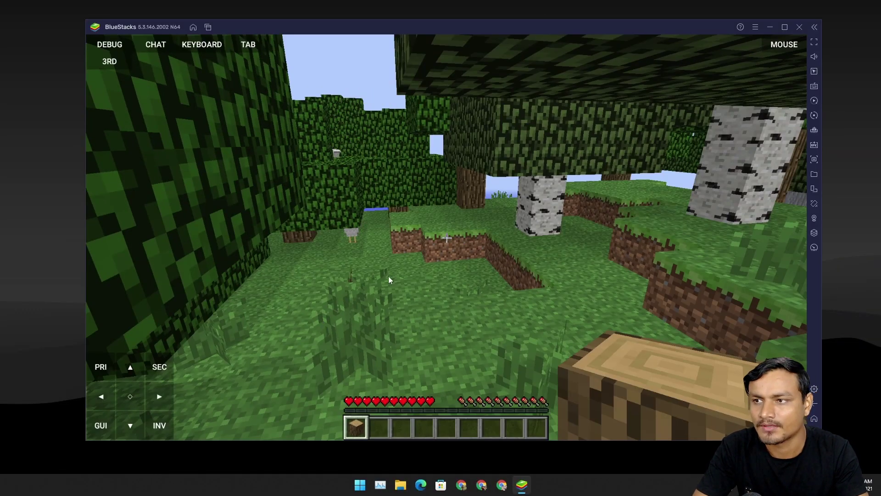
Set Video Settings render distance to 16 chunks and resume the game.
key(Escape)
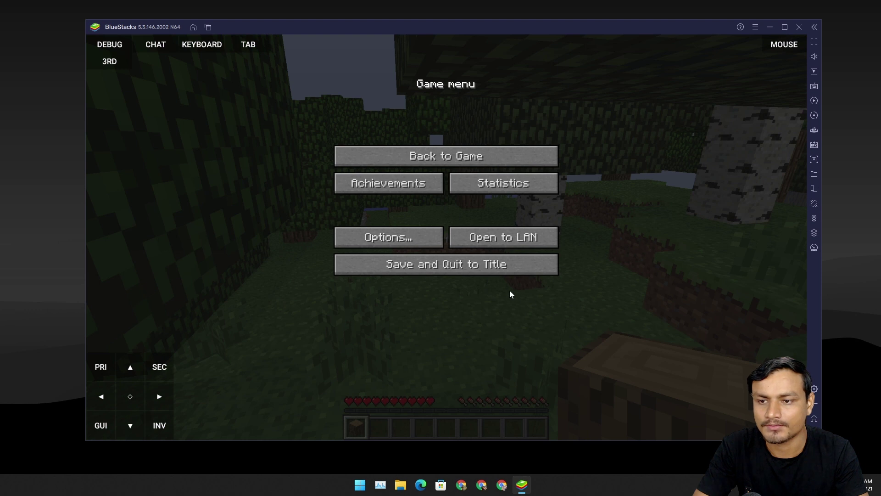
click(400, 240)
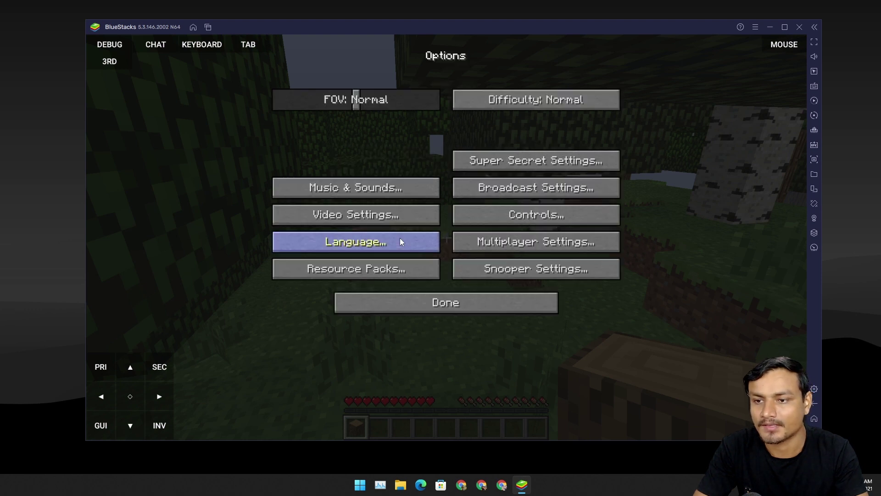
click(360, 213)
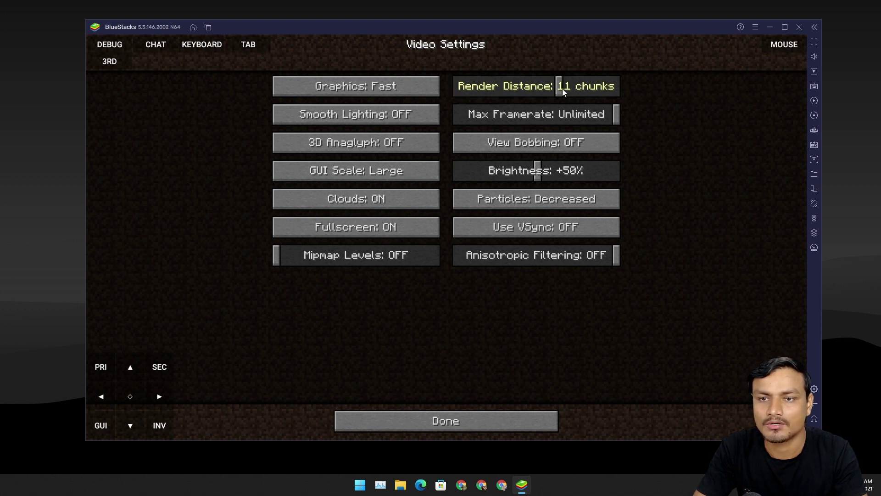
click(615, 91)
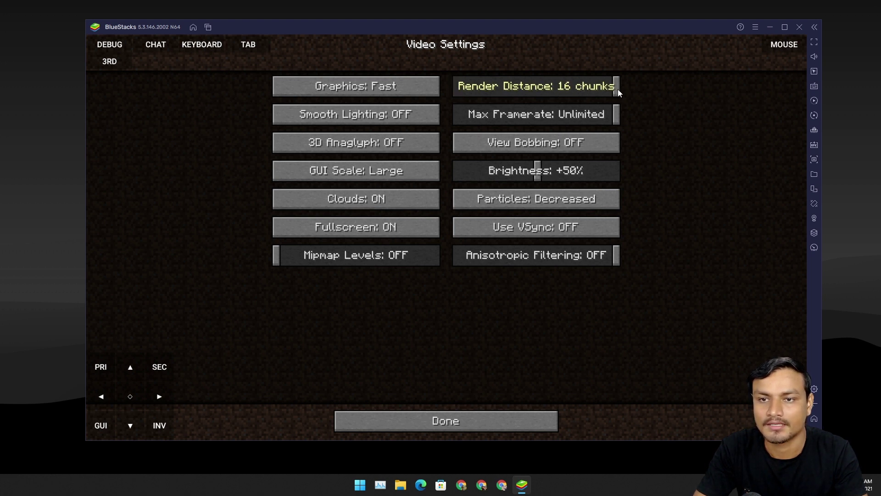
click(473, 422)
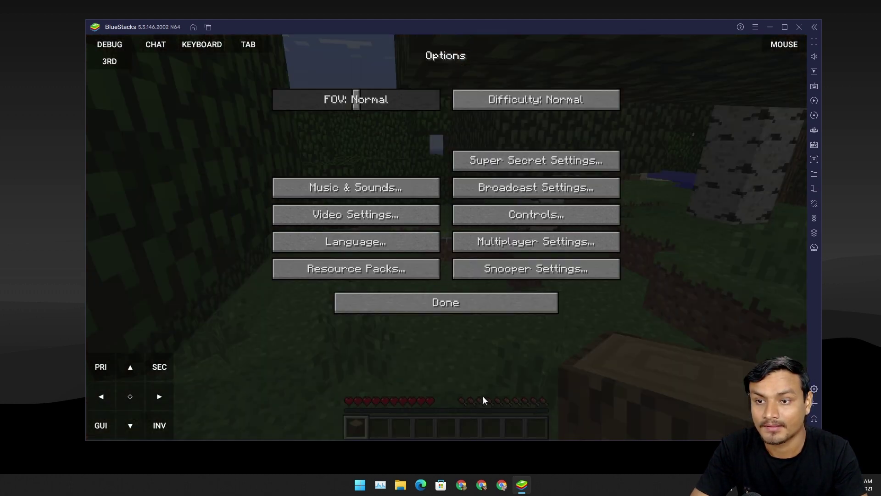
click(478, 300)
click(446, 159)
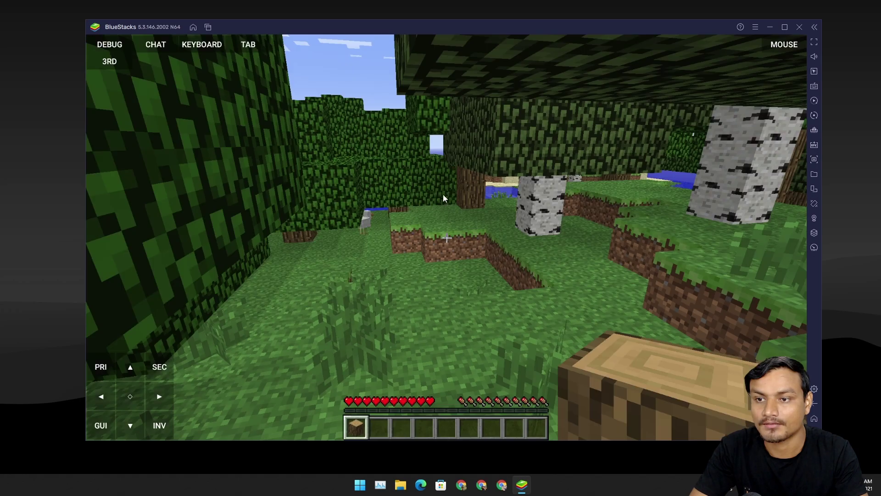
Walk past the birch tree through tall grass toward the water, sand island and ledges.
key(w)
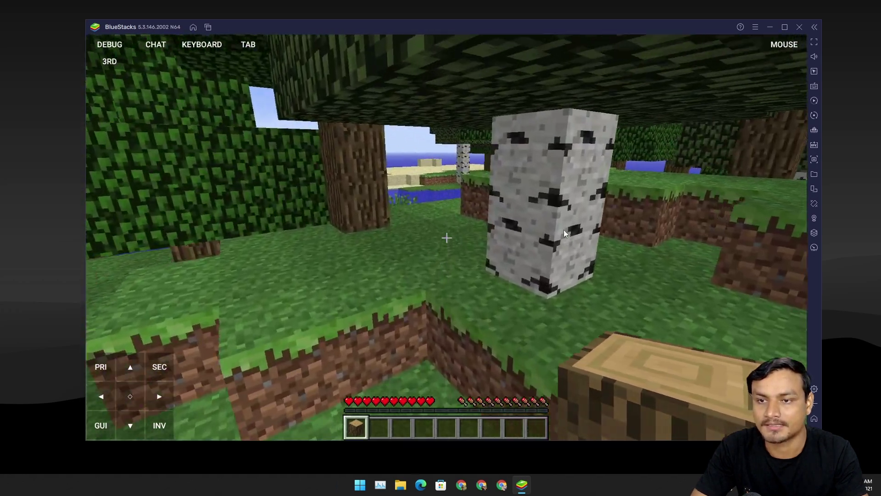
mouse_move(563, 230)
mouse_down()
mouse_move(543, 230)
mouse_move(582, 224)
mouse_move(522, 234)
mouse_move(688, 230)
mouse_move(628, 230)
mouse_move(665, 233)
mouse_move(648, 227)
mouse_move(692, 222)
mouse_move(564, 228)
mouse_move(533, 207)
mouse_move(328, 234)
mouse_move(330, 219)
mouse_move(398, 222)
mouse_move(309, 232)
mouse_move(794, 222)
mouse_up()
key(w)
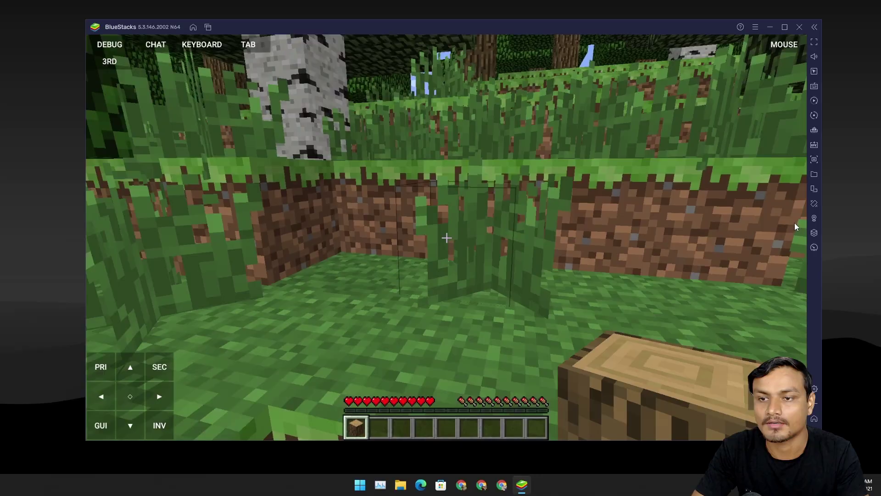
drag(795, 222, 461, 217)
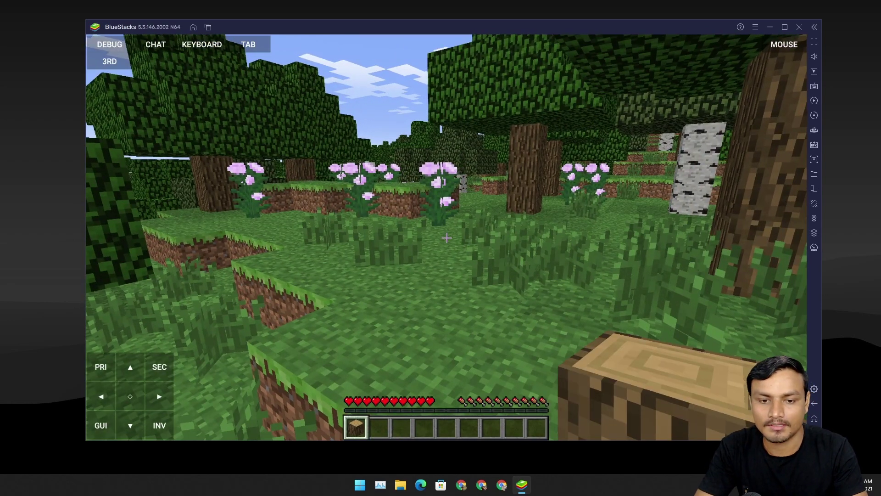
Close the Play Store and Minecraft from recent apps, then relaunch PojavLauncher.
key(alt+Tab)
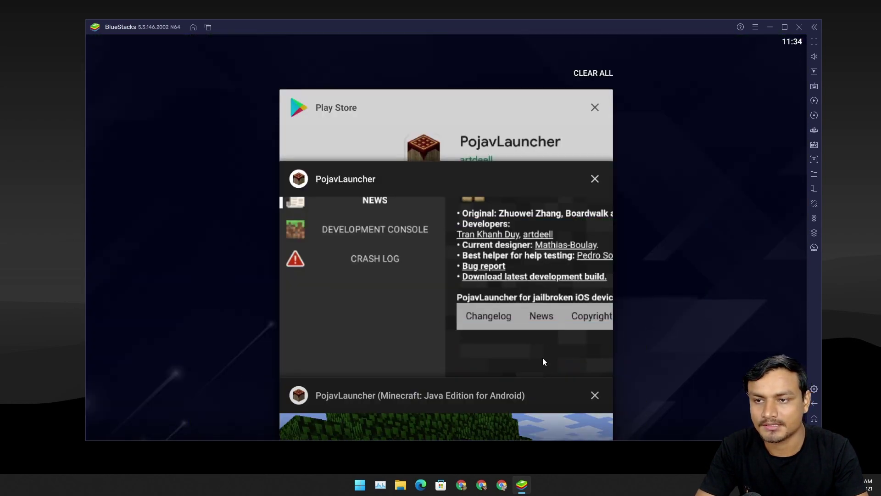
mouse_move(543, 359)
mouse_down()
mouse_move(519, 227)
mouse_move(573, 149)
mouse_up()
click(600, 99)
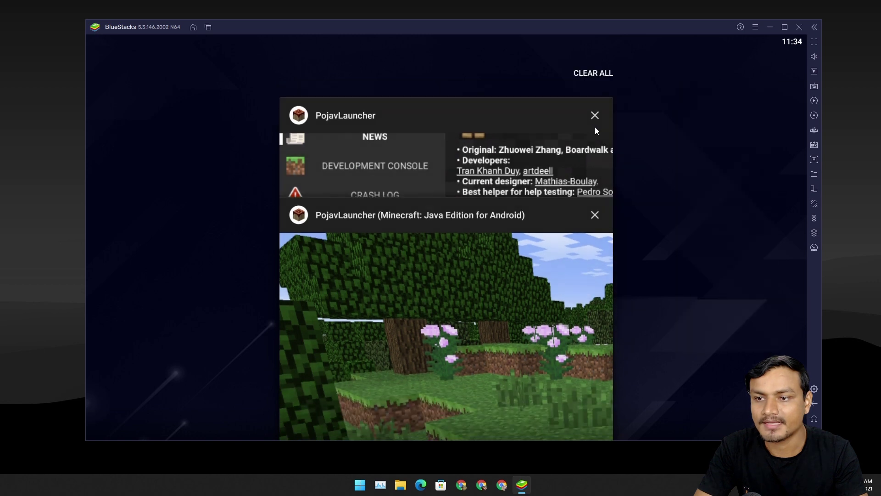
click(595, 216)
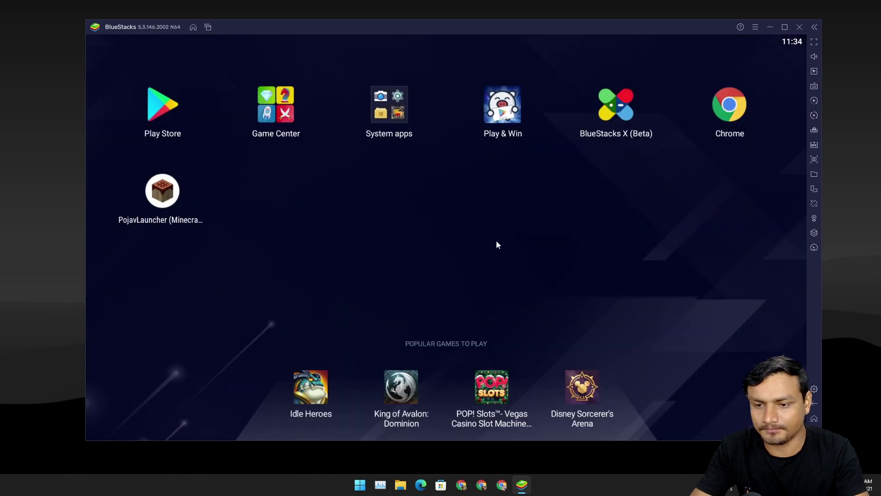
click(168, 206)
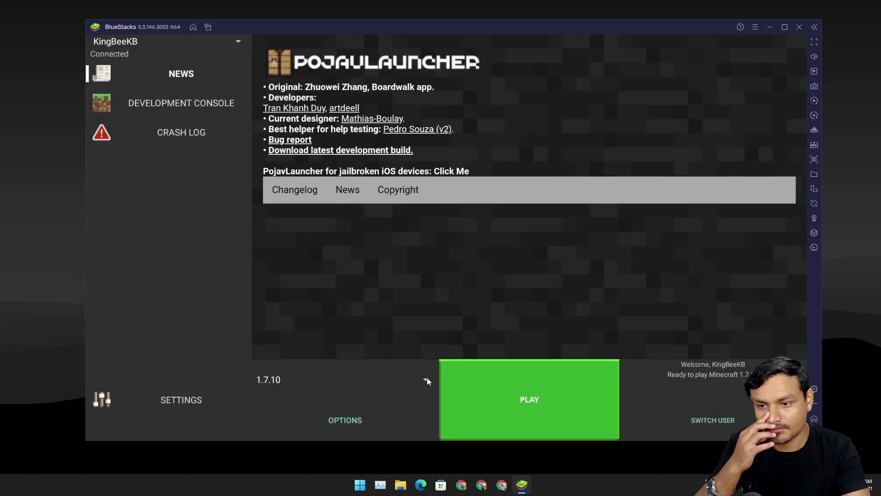
Select version 1.18.1, press PLAY, and dismiss the missing Java Runtime error.
click(426, 378)
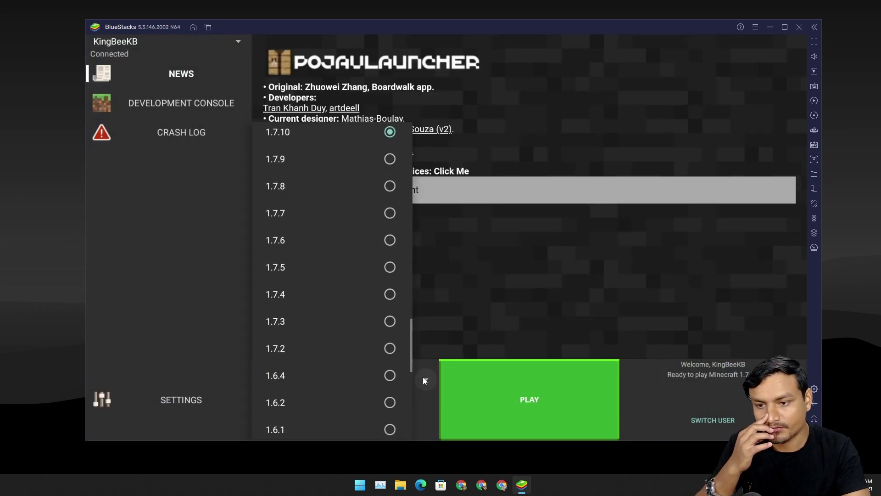
scroll(350, 299, up, 5)
scroll(351, 299, up, 10)
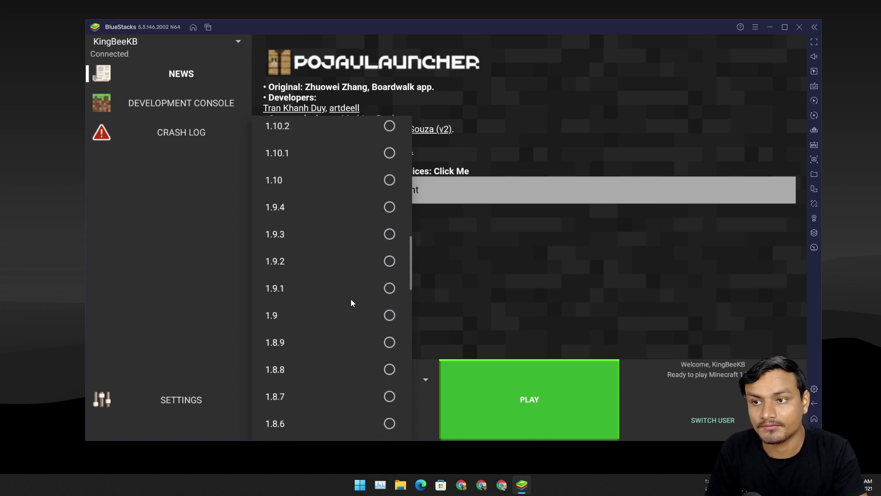
scroll(351, 298, up, 10)
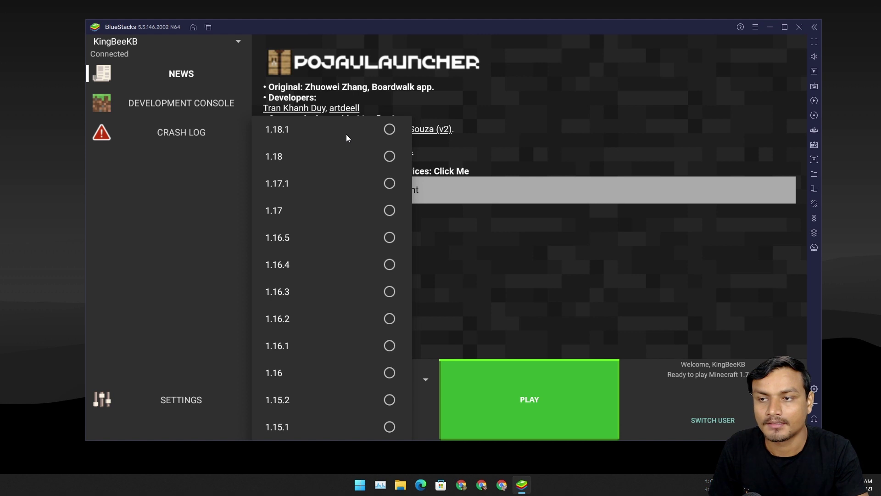
click(389, 130)
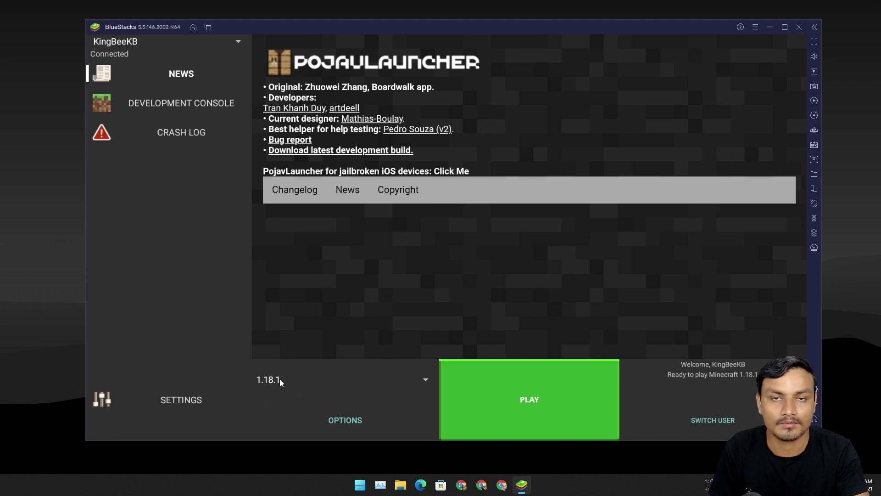
click(529, 398)
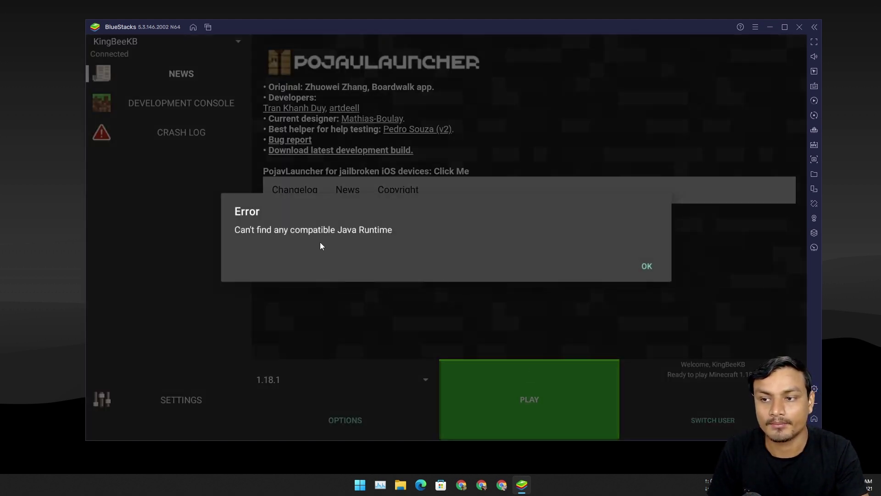
click(648, 266)
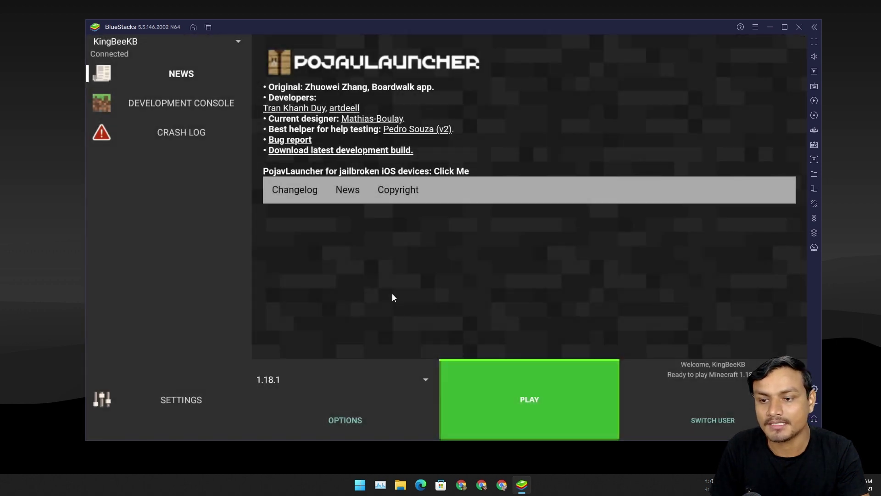
Switch to the launcher's settings page.
click(349, 426)
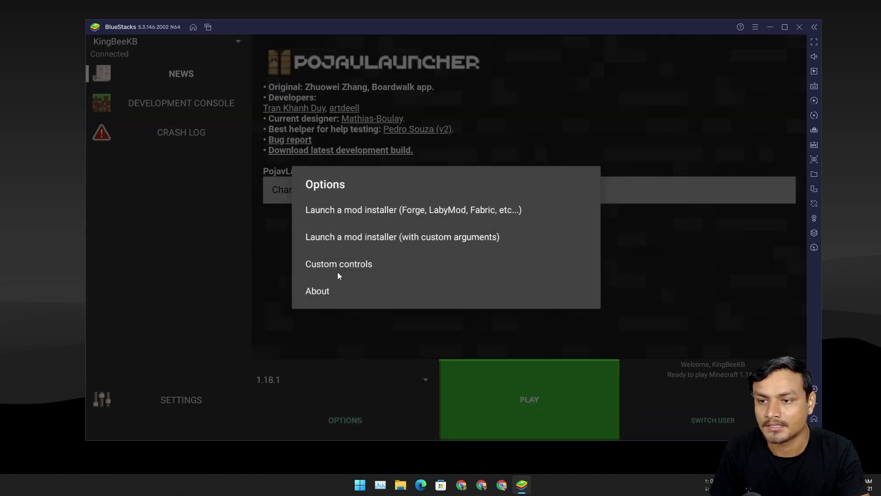
click(252, 354)
click(185, 394)
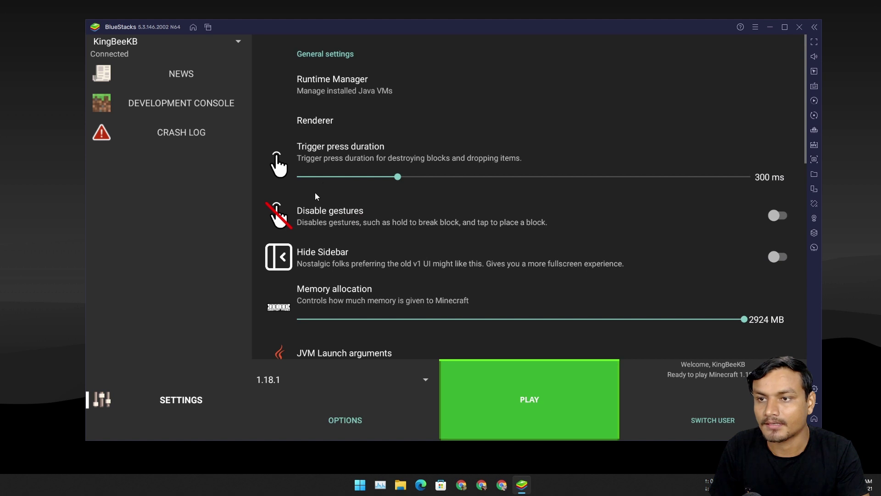
Check Runtime Manager's Java runtimes, cancelling the ADD NEW file picker; only Internal (Java 8) exists.
click(363, 90)
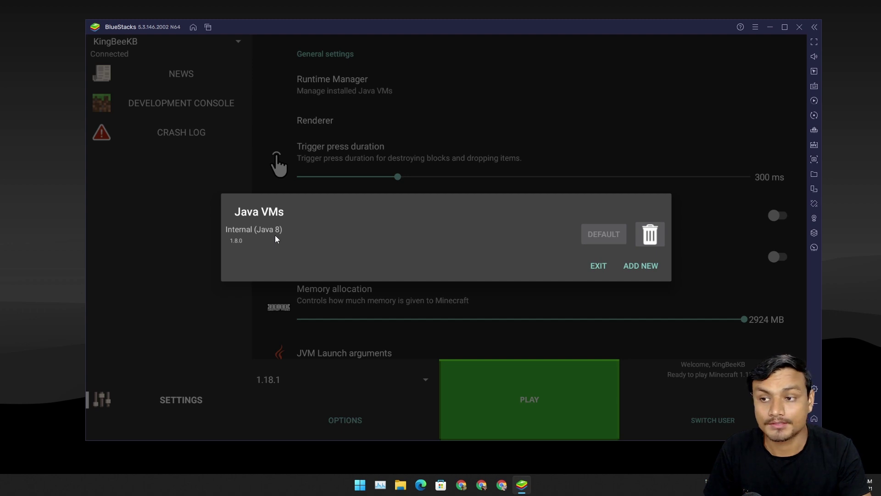
click(645, 265)
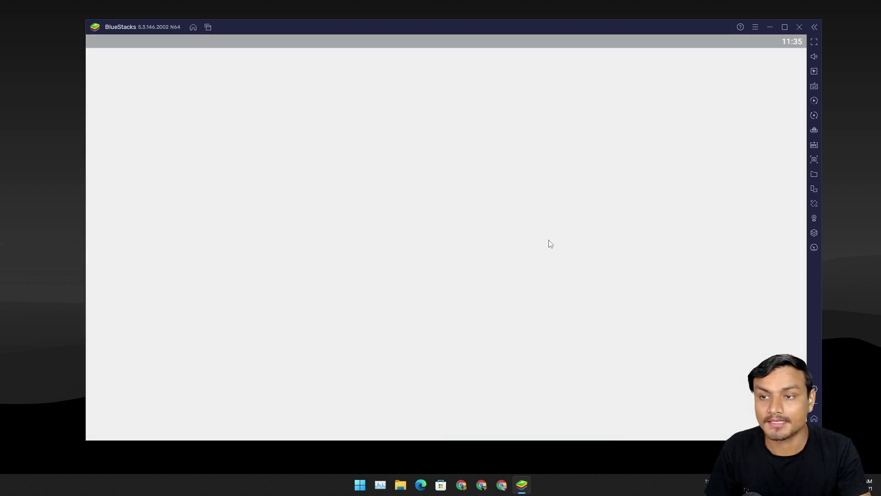
click(343, 177)
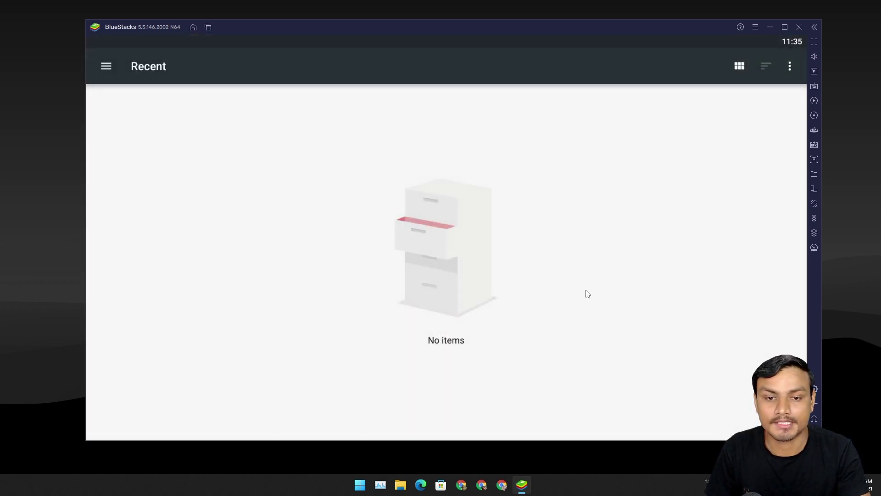
click(815, 406)
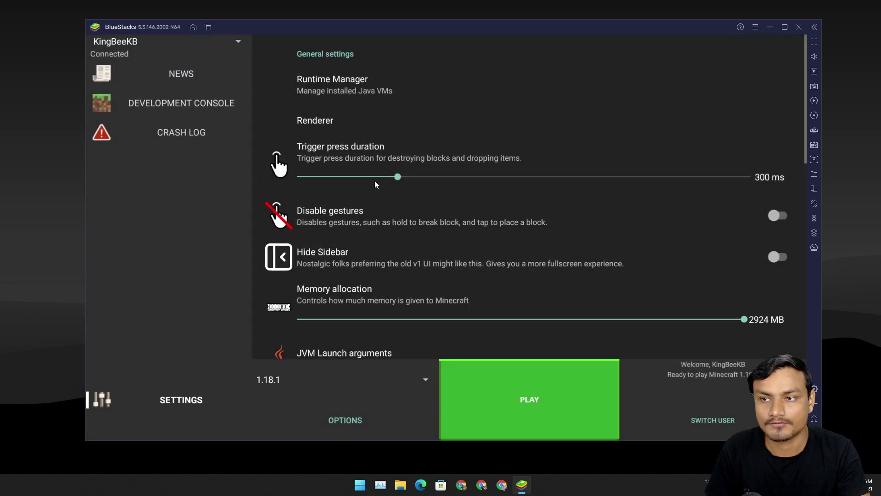
click(356, 86)
click(513, 131)
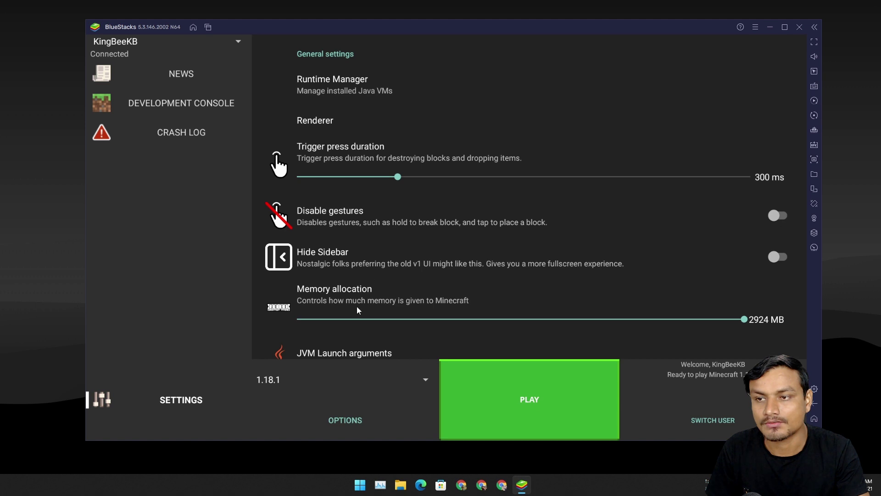
click(423, 379)
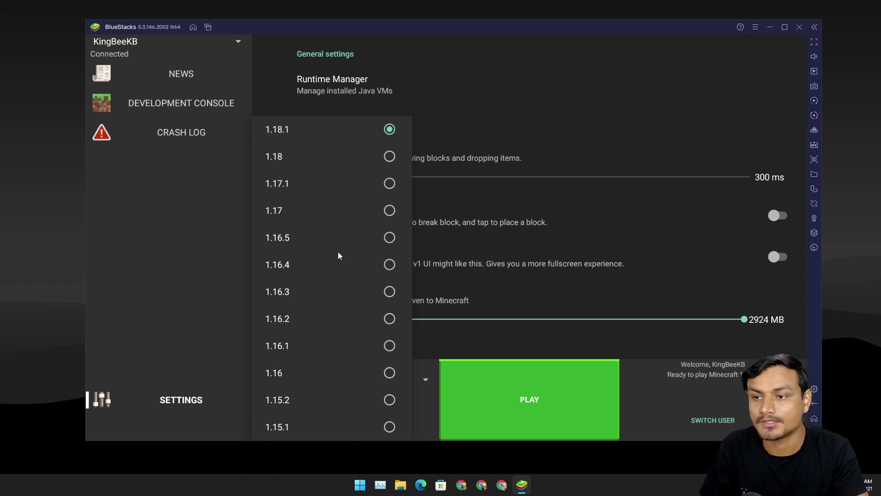
Try launching version 1.17 and dismiss the missing Java runtime error.
click(387, 213)
click(540, 410)
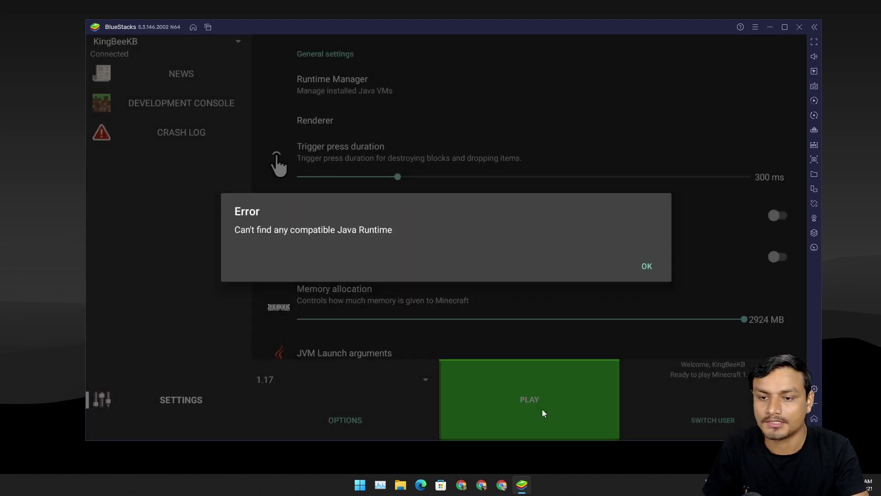
click(644, 259)
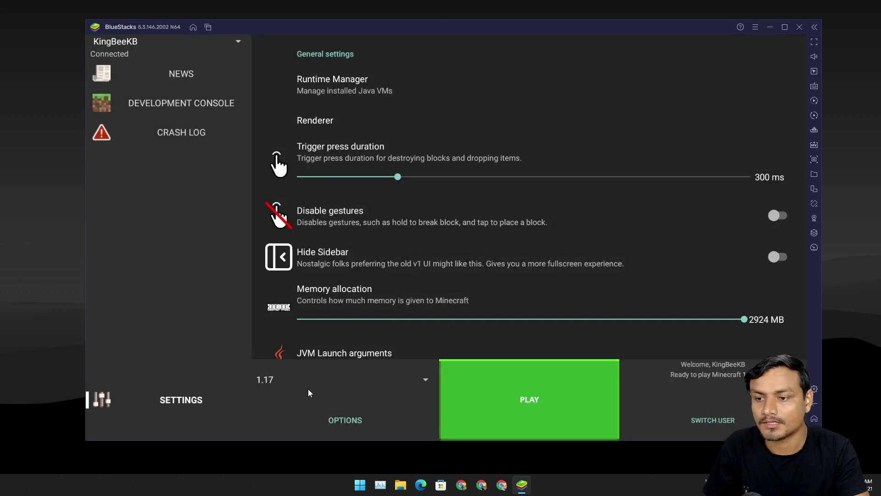
Select version 1.16.5 and launch it so its files start downloading.
click(327, 380)
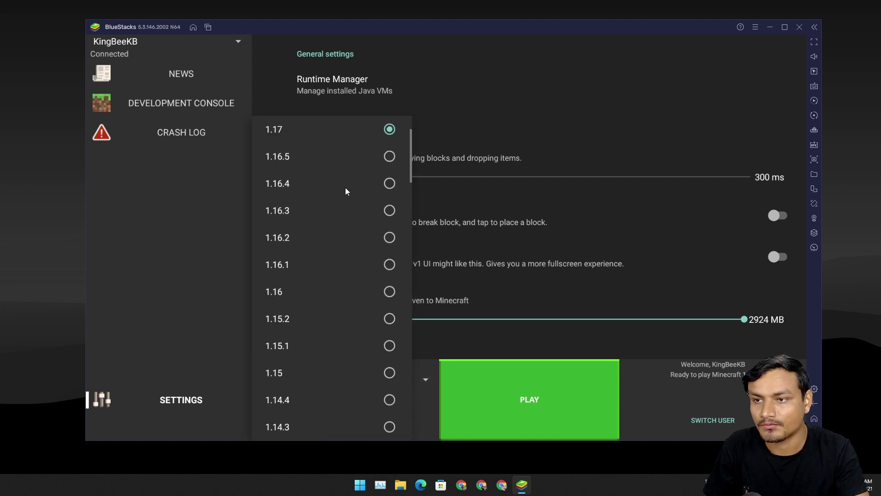
click(388, 158)
click(516, 392)
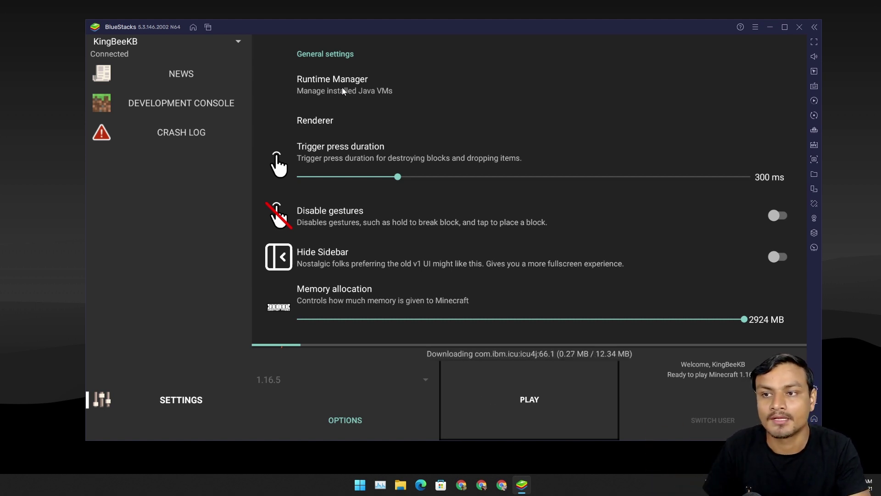
Cancel adding a Java runtime in Runtime Manager and go back to the BlueStacks home screen.
click(343, 89)
click(650, 268)
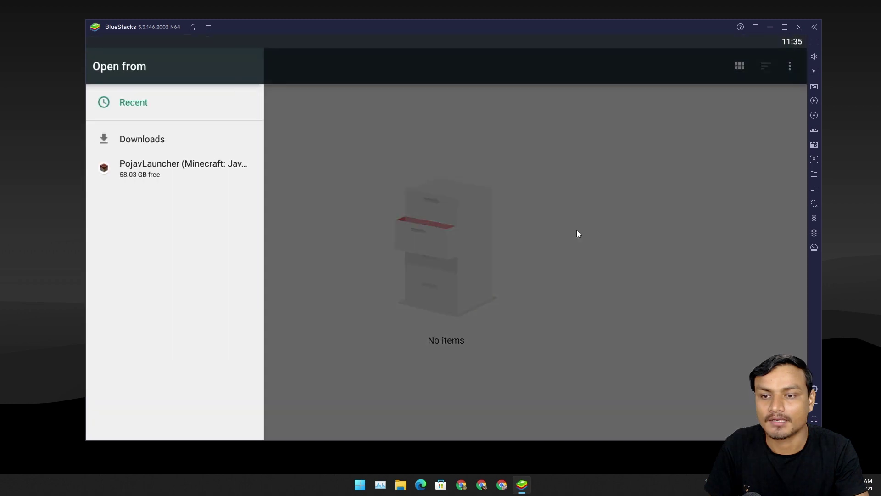
click(599, 286)
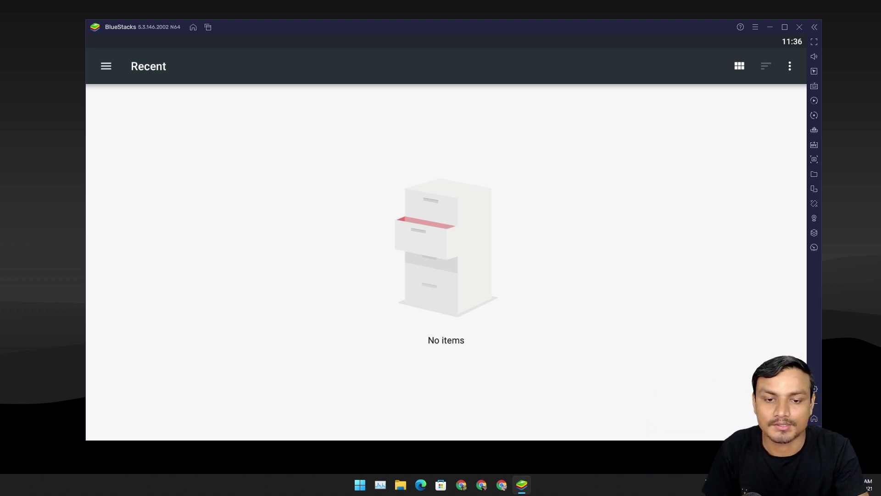
click(814, 432)
click(458, 267)
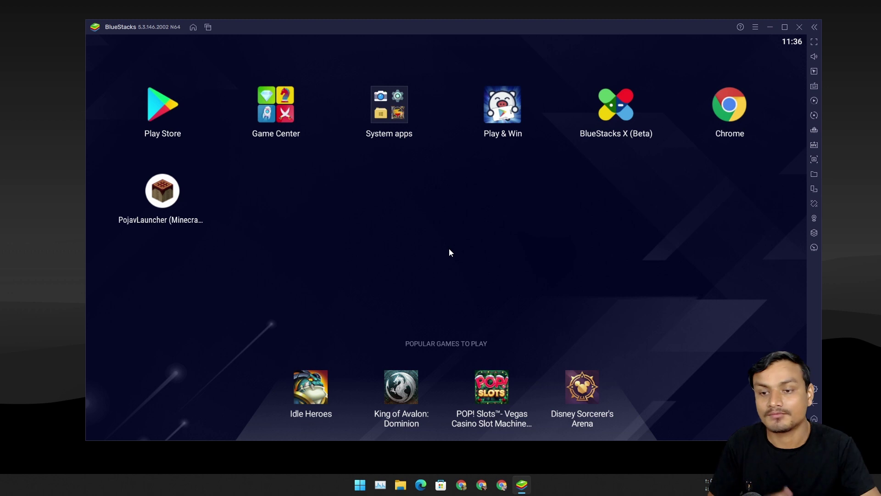
Relaunch PojavLauncher and sign in with the saved account so Minecraft loads.
click(167, 197)
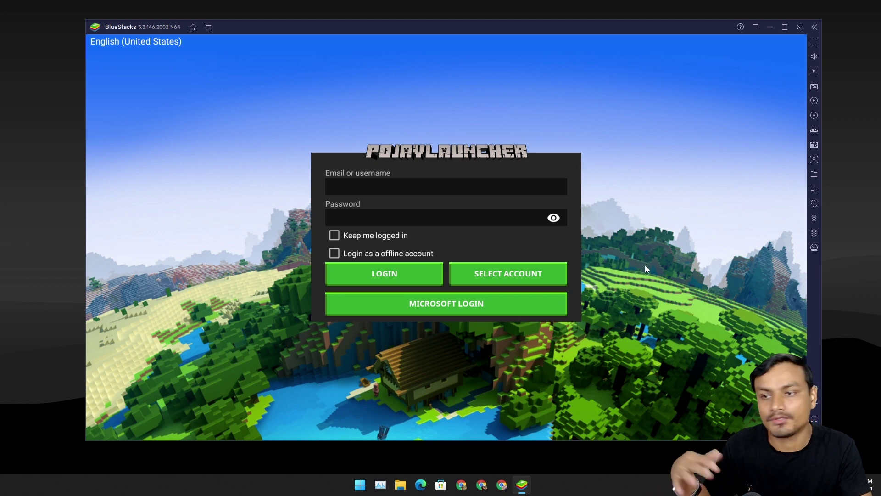
click(508, 274)
click(429, 257)
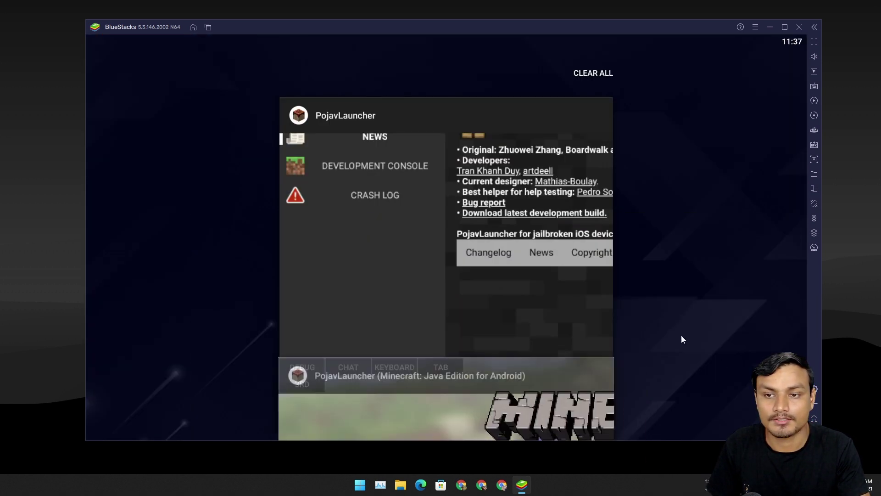
Close both PojavLauncher and Minecraft app cards and acknowledge the 'Game exited' notice with OK.
click(594, 376)
click(594, 137)
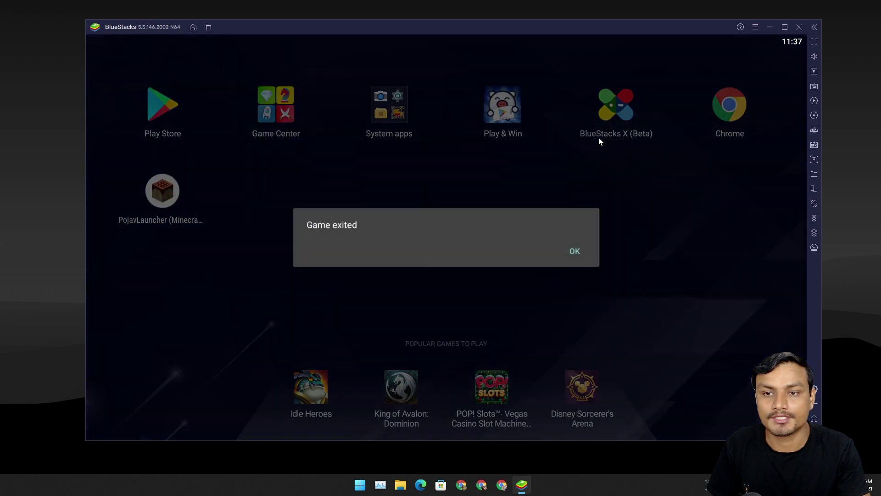
click(575, 250)
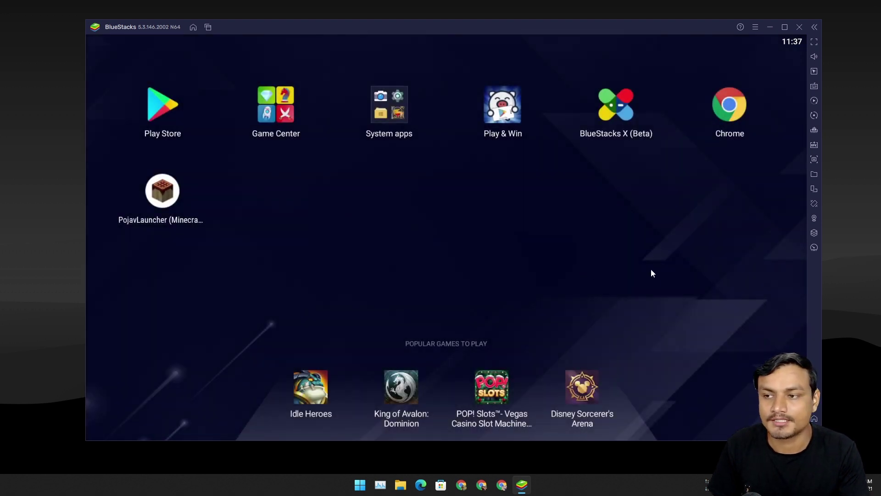